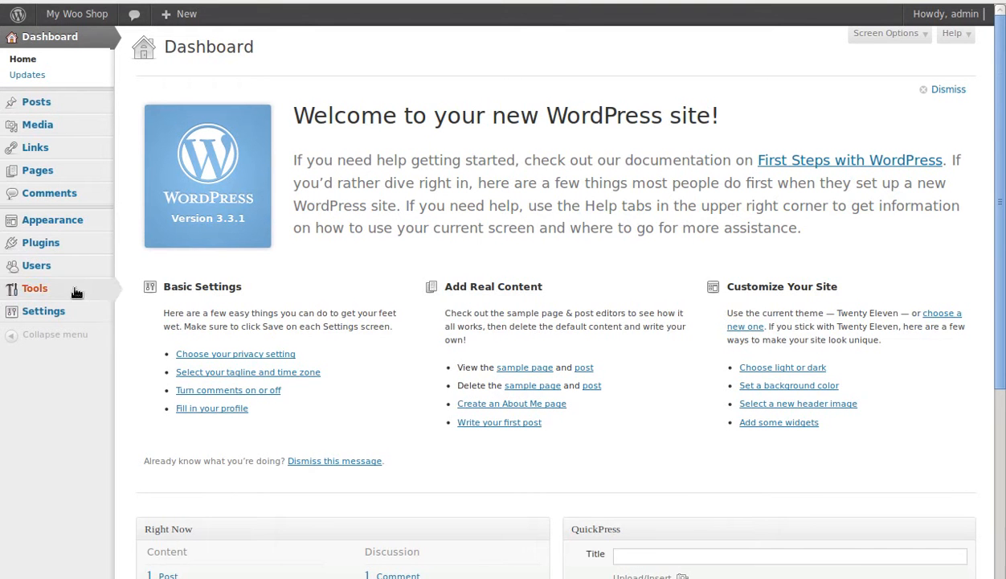
Step: Activate the WooCommerce plugin from the site's installed plugins
mouse_move(73, 217)
mouse_move(70, 246)
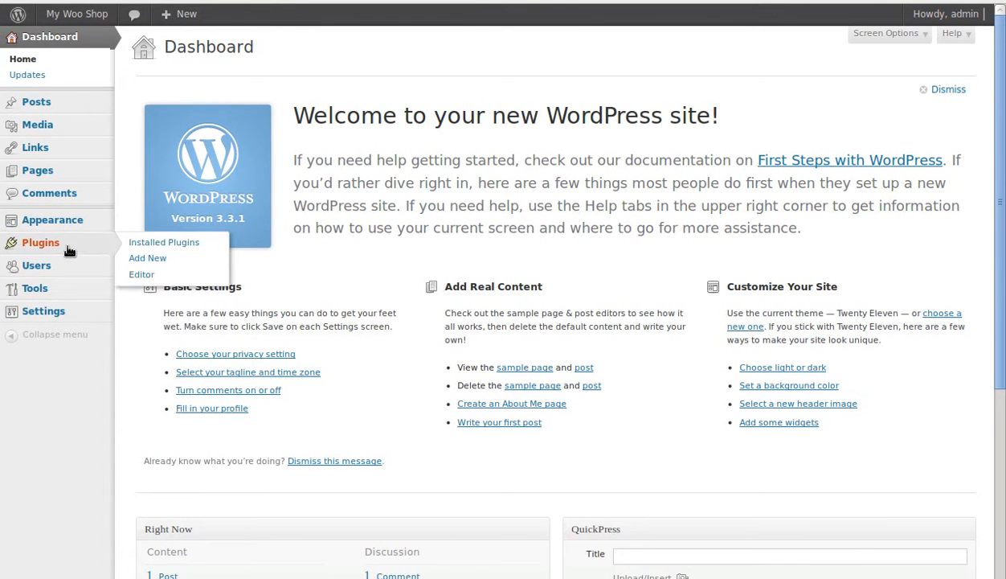
left_click(146, 244)
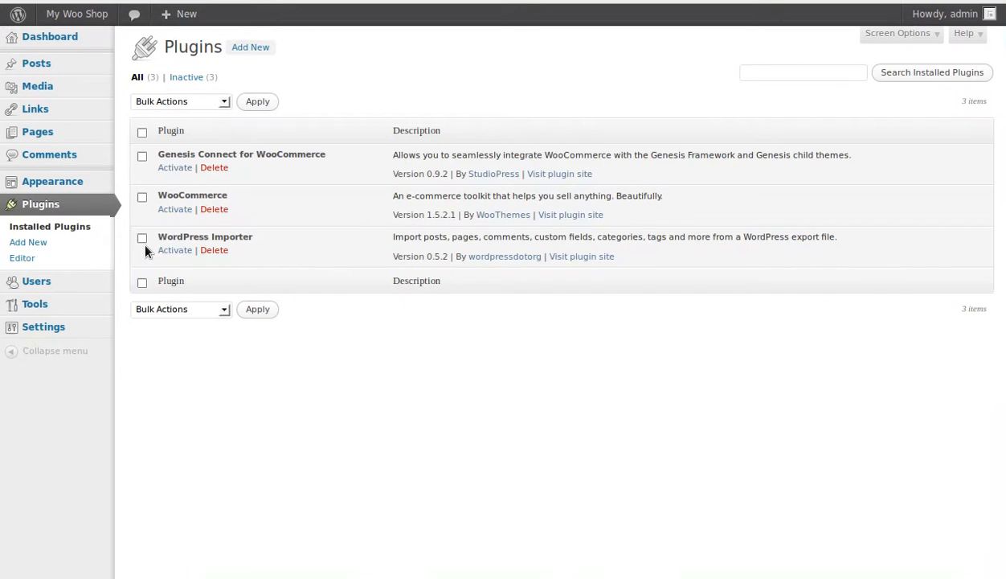
double_click(178, 196)
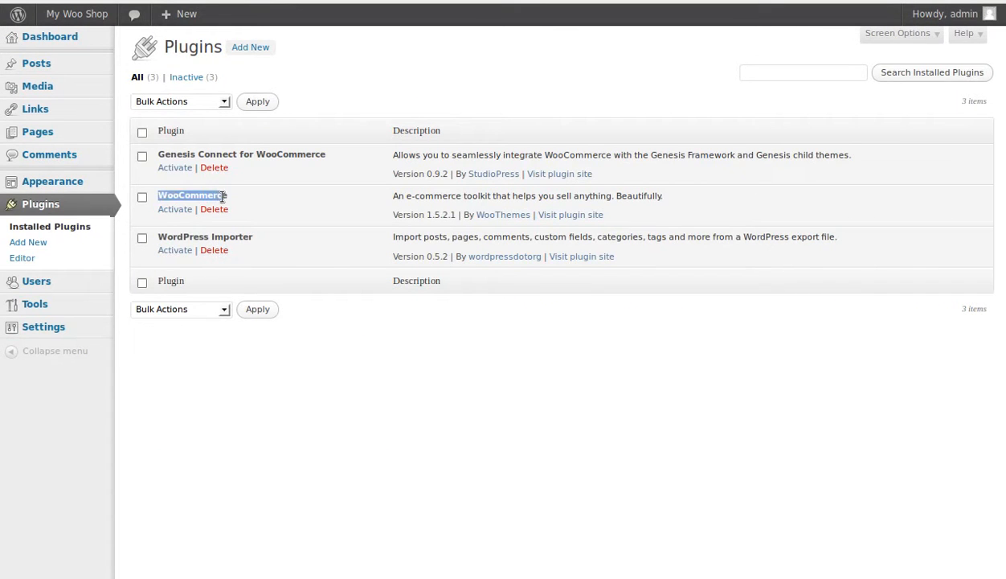
left_click(175, 210)
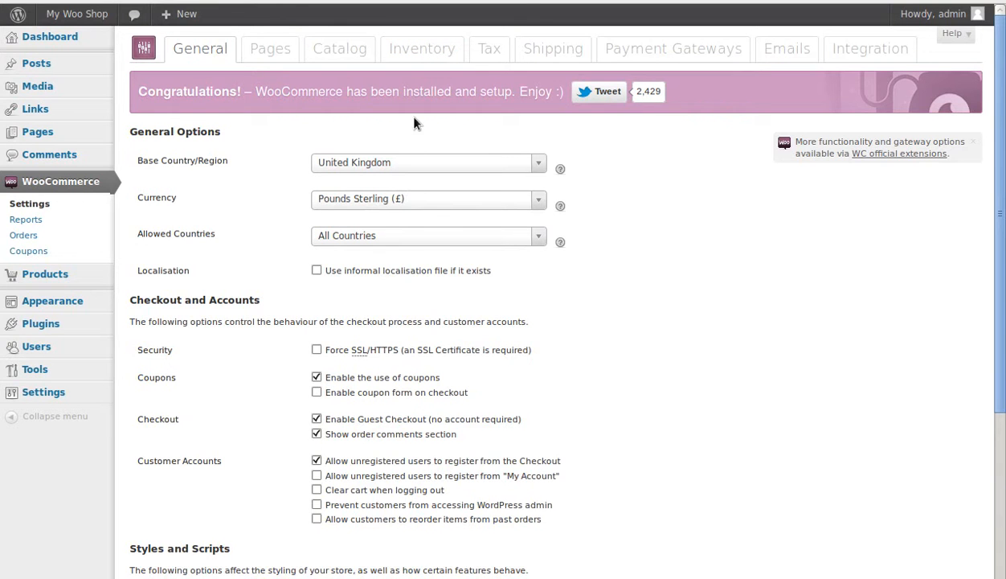
Step: Add a tax rate in the WooCommerce tax settings and assign it to United Kingdom
left_click(492, 51)
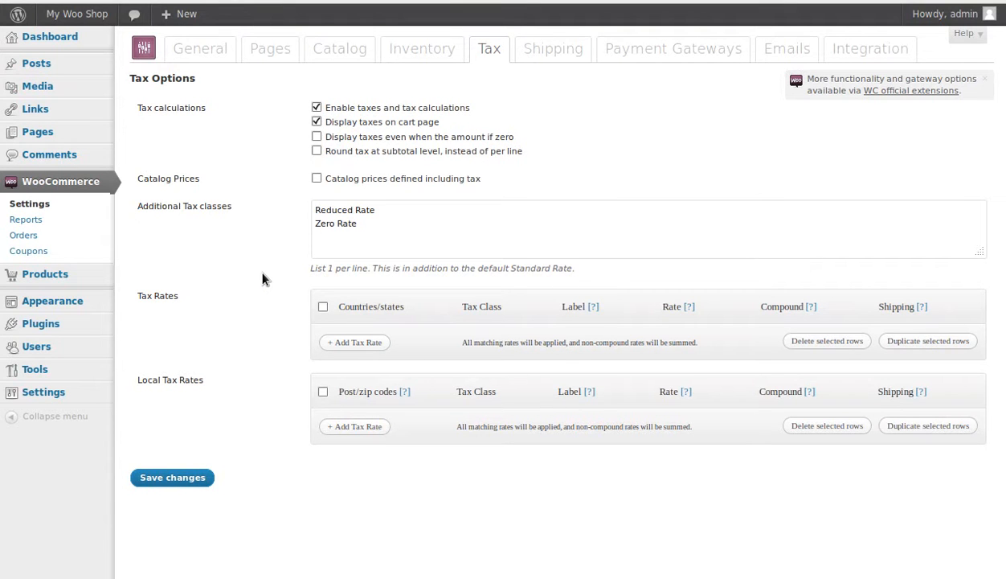
left_click(354, 342)
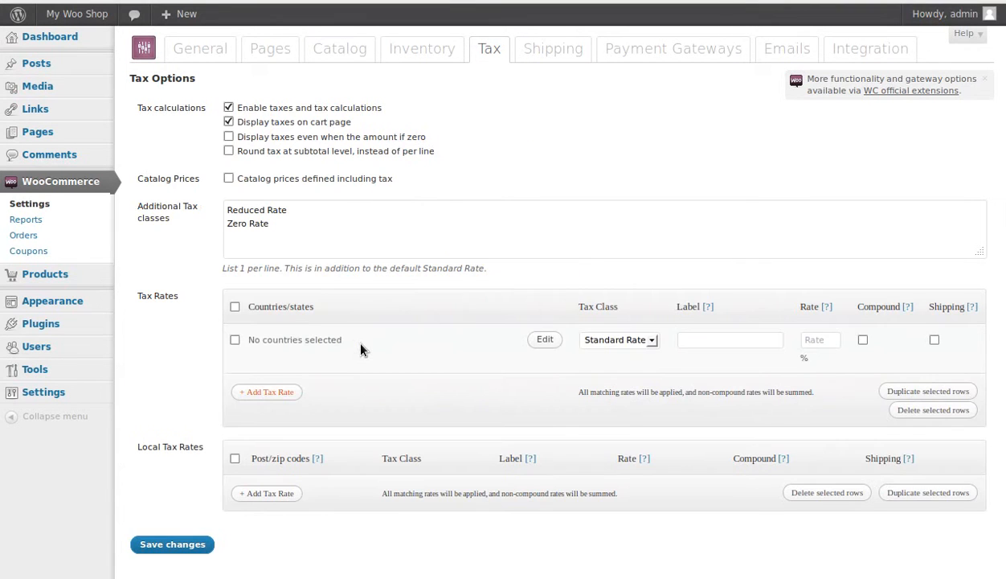
left_click(543, 339)
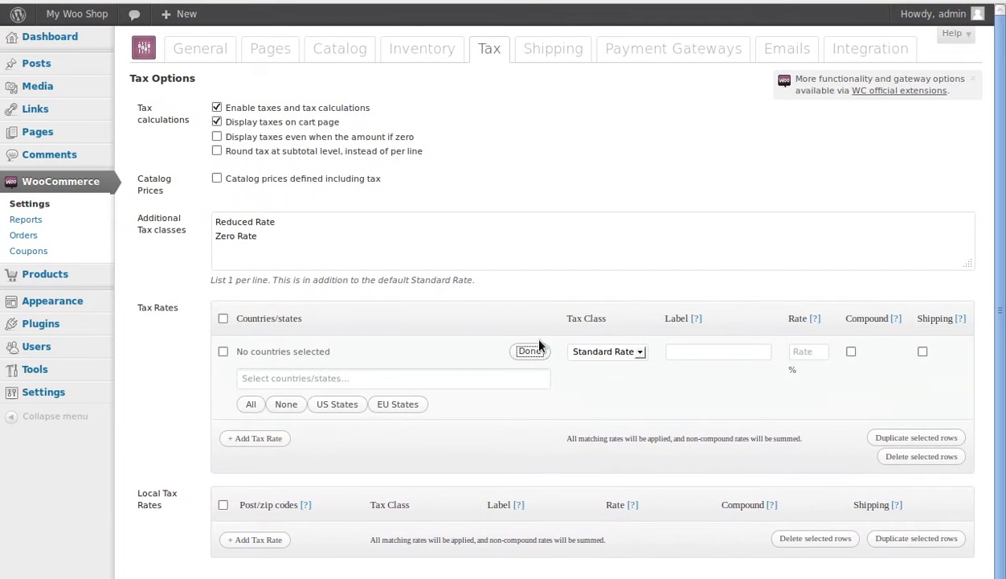
left_click(314, 378)
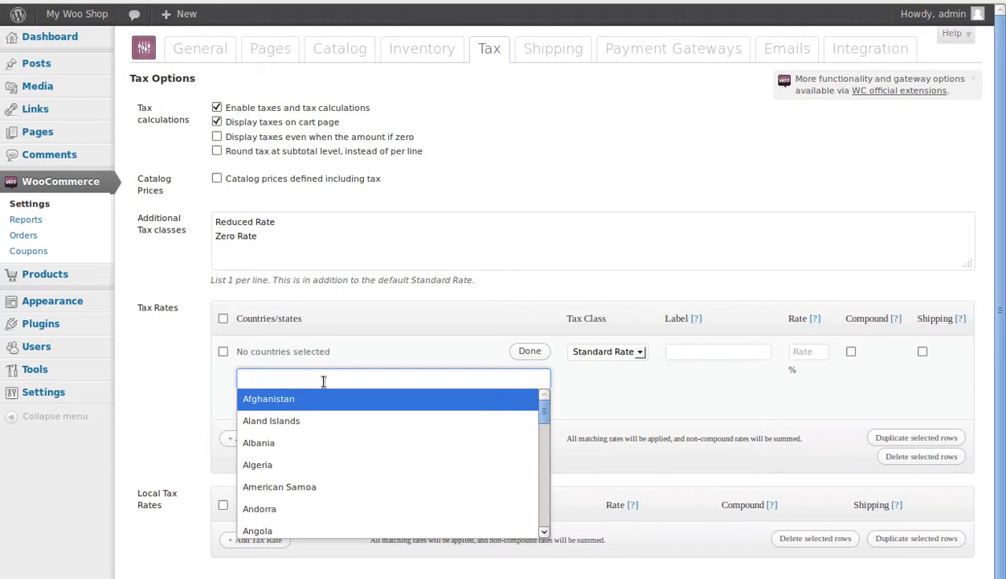
type("un")
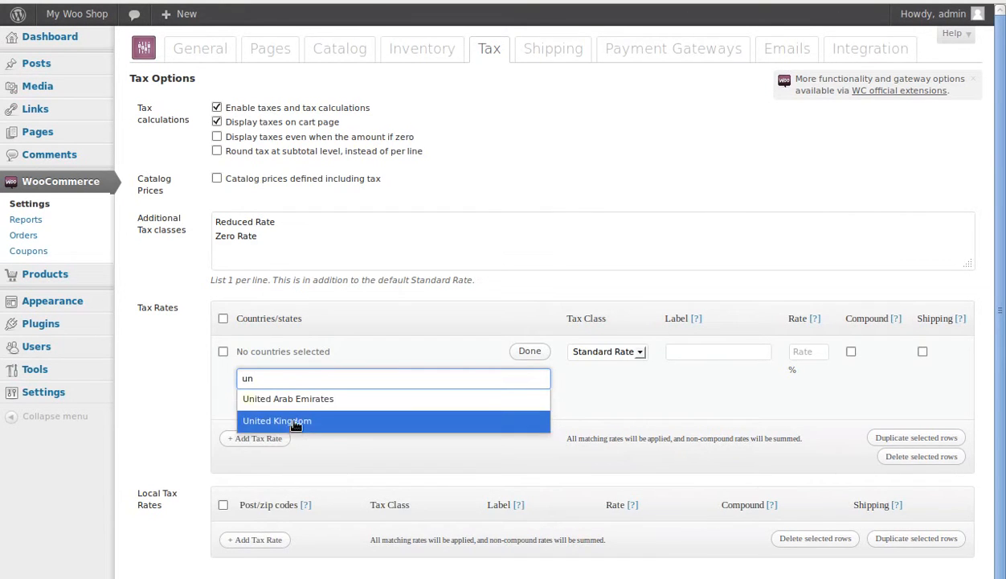
left_click(295, 427)
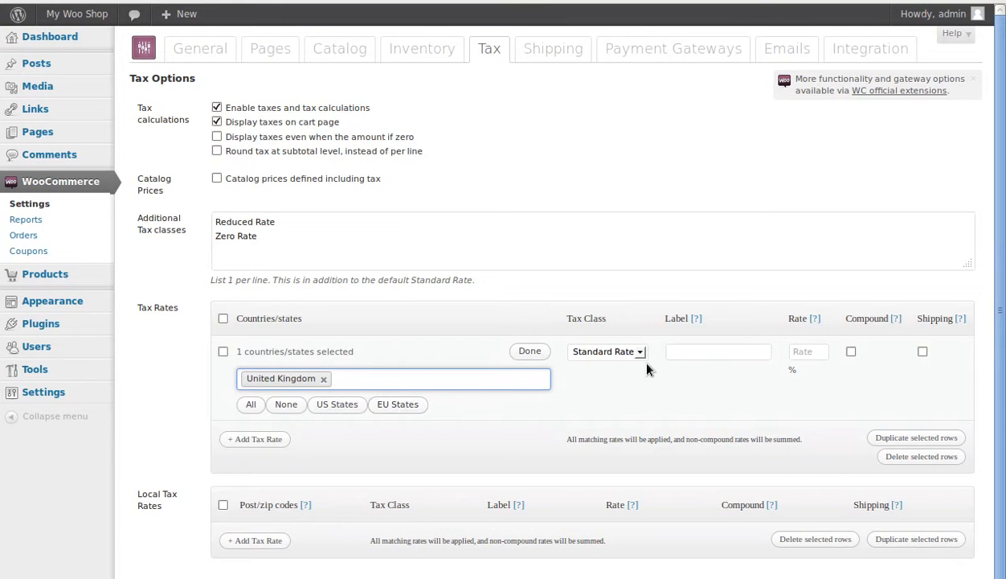
Step: Label the United Kingdom tax rate VAT, set its rate to 20%, and save the tax settings
left_click(711, 352)
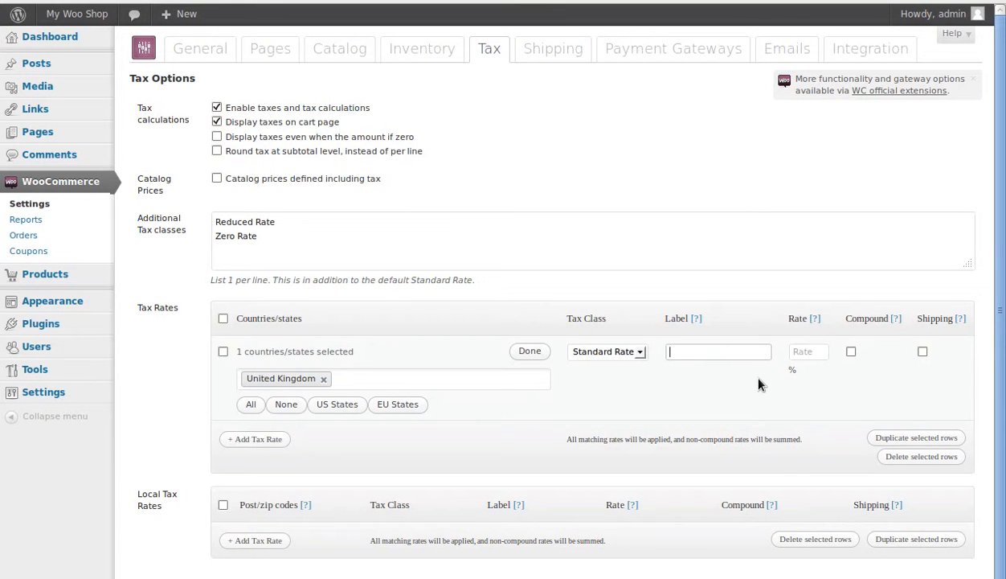
type("VAT")
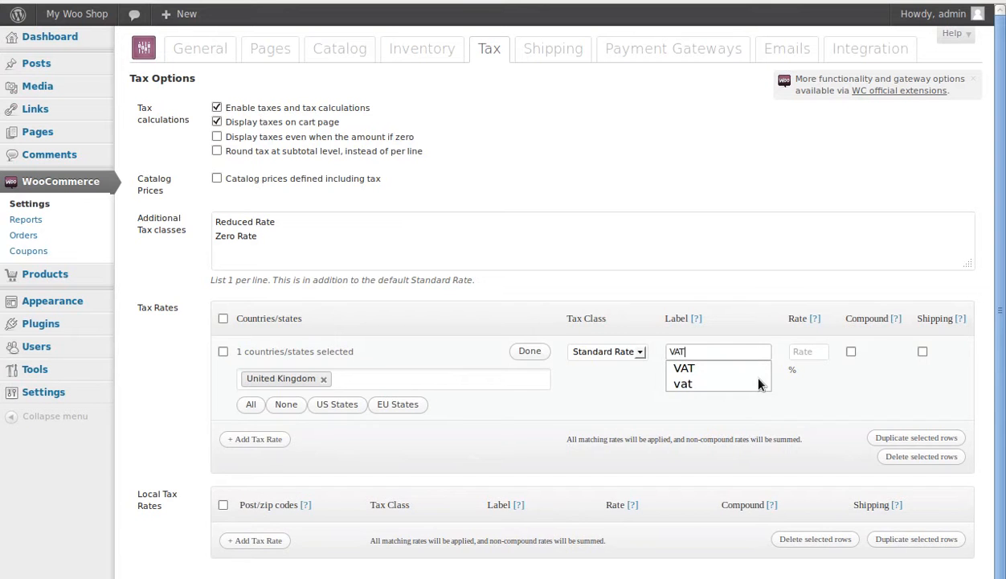
left_click(818, 348)
type("20")
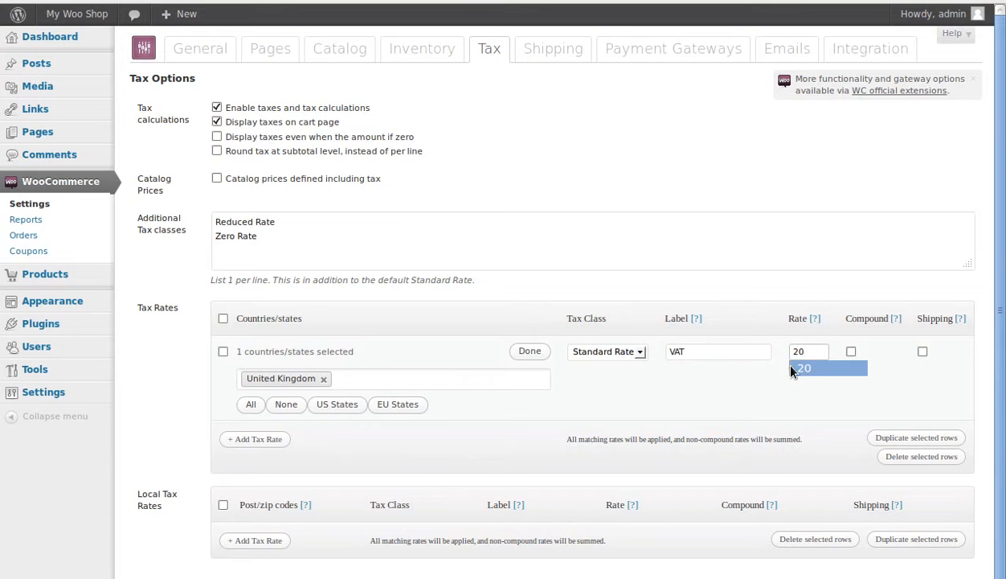
scroll(162, 394, "down", 1)
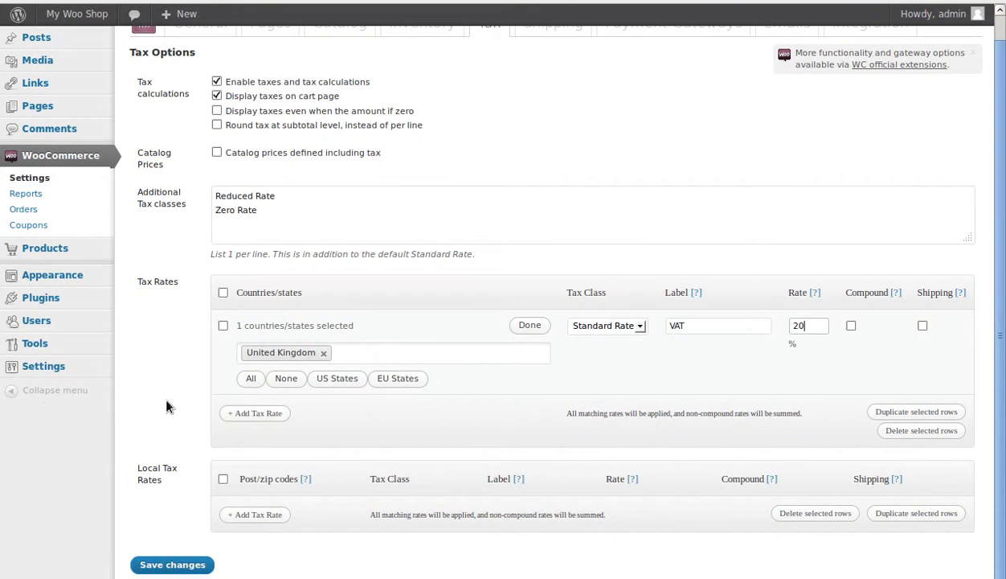
left_click(173, 567)
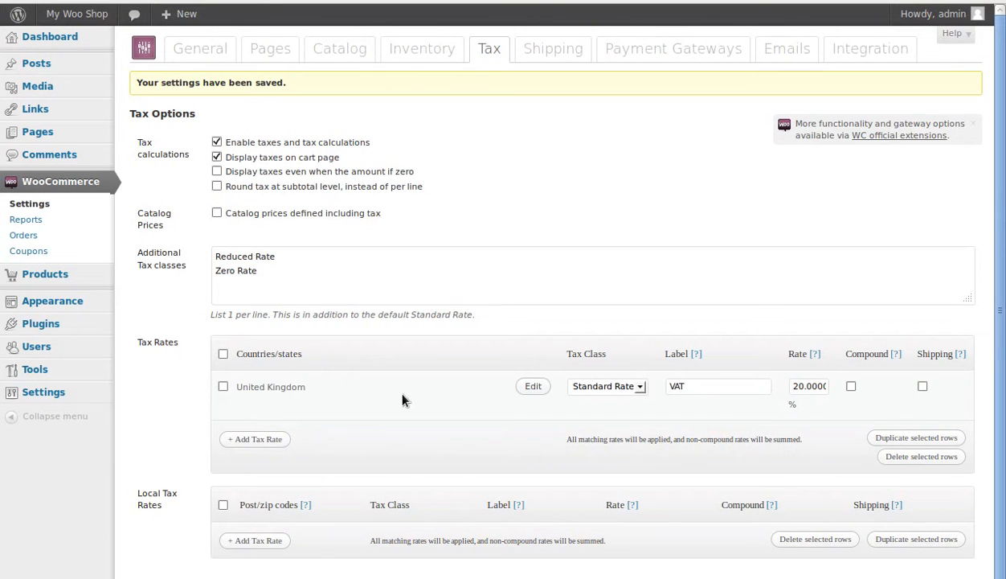
Step: Expand the country selection of the saved VAT rate and review the tax settings
left_click(532, 386)
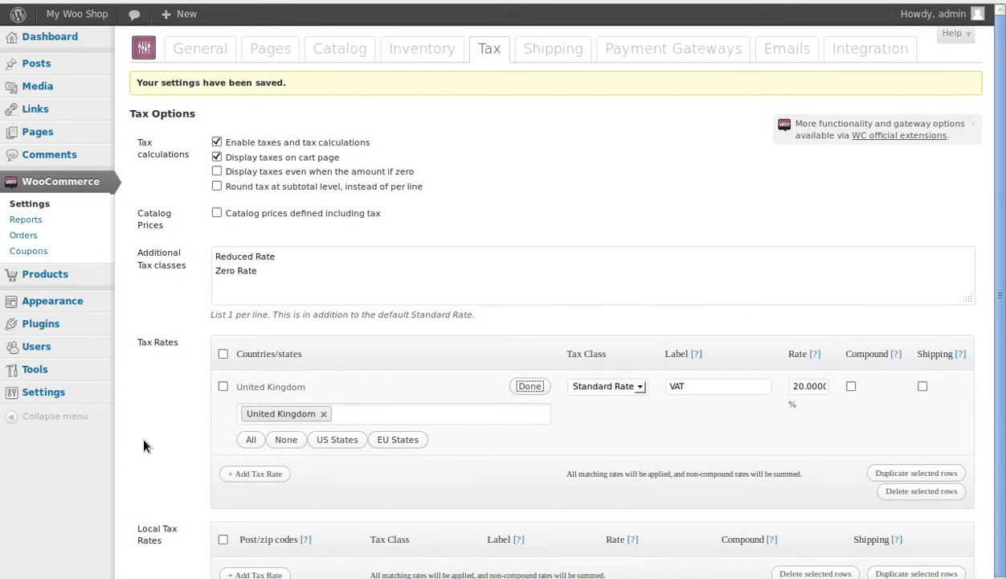
scroll(143, 446, "down", 2)
scroll(171, 436, "up", 1)
scroll(171, 437, "up", 1)
Step: Open the shipping settings and browse the official WooCommerce extensions catalogue separately
left_click(553, 53)
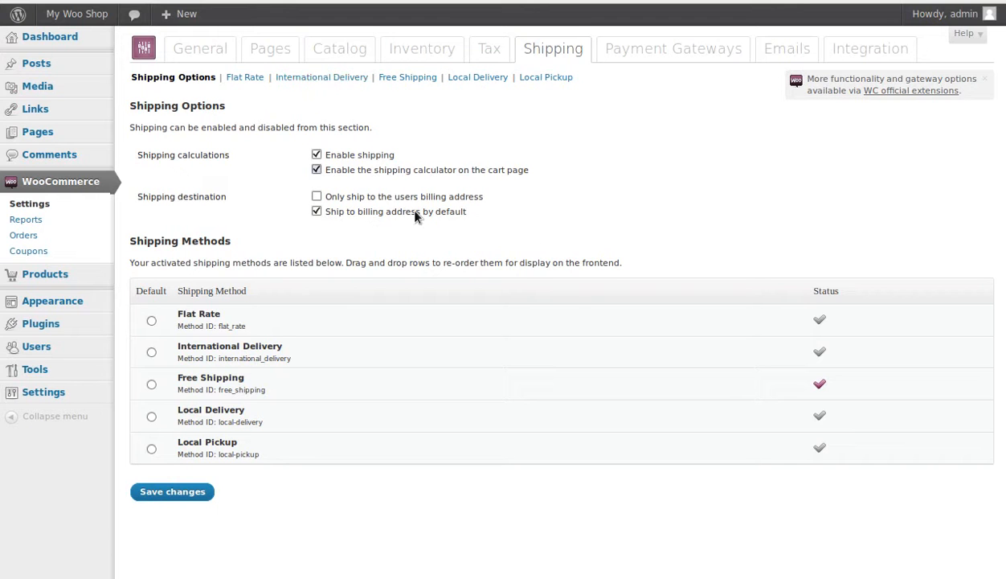
right_click(926, 96)
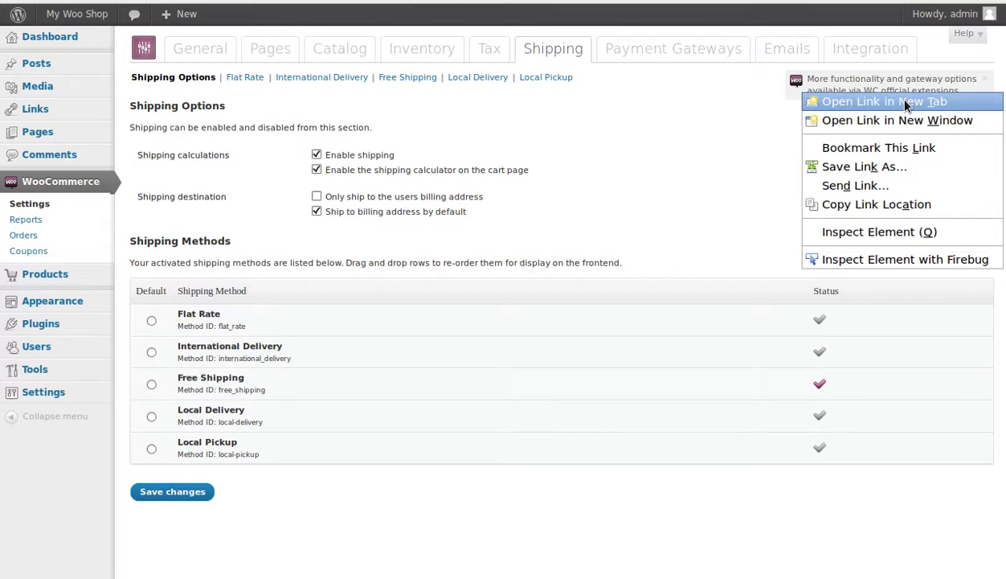
left_click(909, 101)
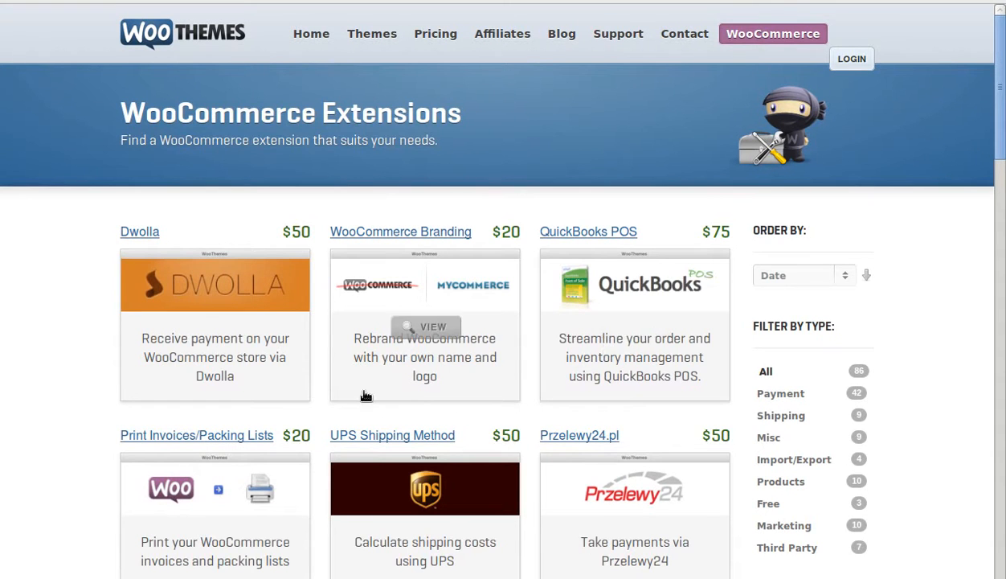
scroll(450, 462, "down", 3)
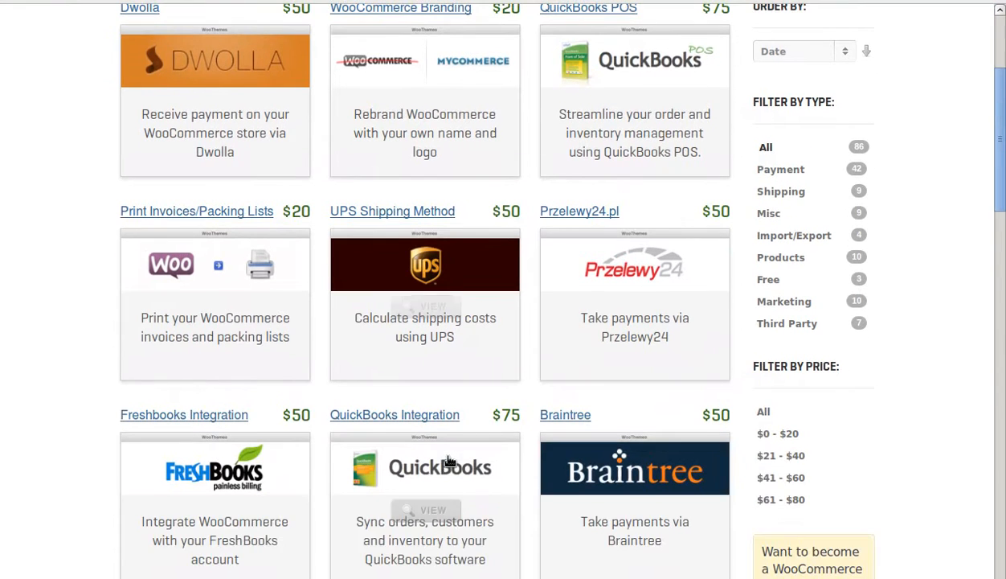
scroll(450, 461, "down", 2)
scroll(450, 461, "down", 3)
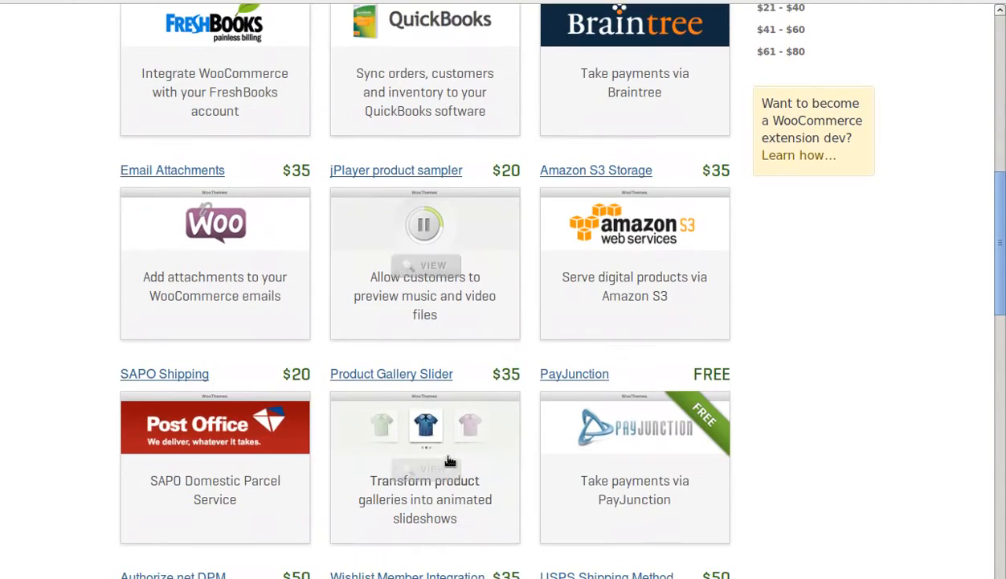
scroll(450, 461, "down", 3)
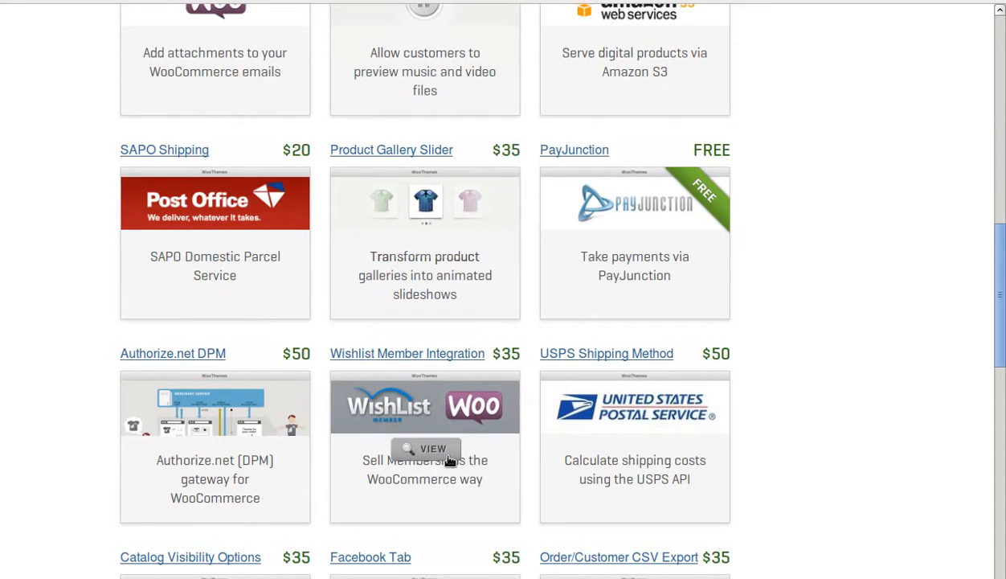
scroll(450, 461, "down", 3)
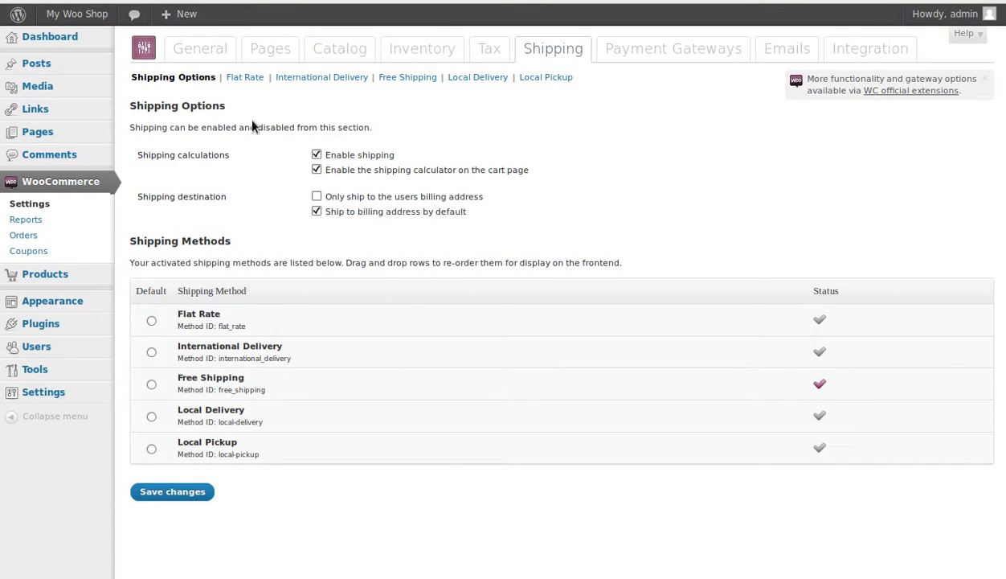
Step: Enable the Flat Rate shipping method and set its default cost to 2.50
left_click(246, 80)
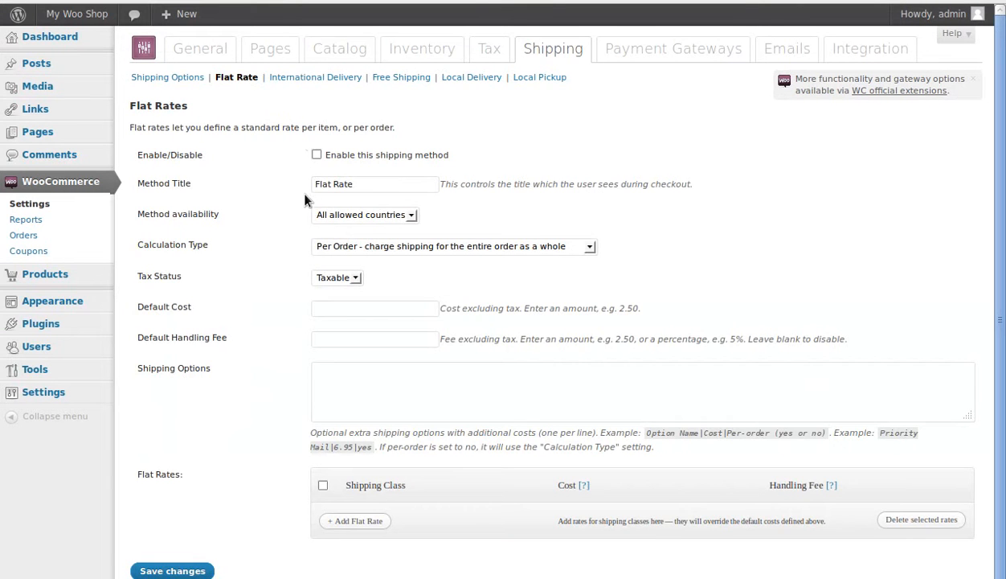
left_click_drag(135, 155, 241, 161)
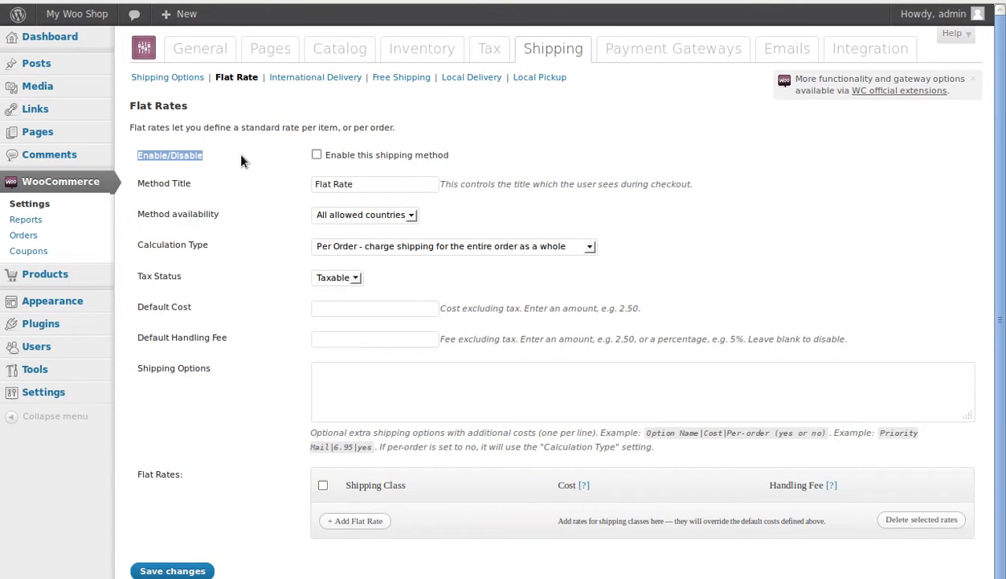
left_click(317, 155)
left_click(386, 307)
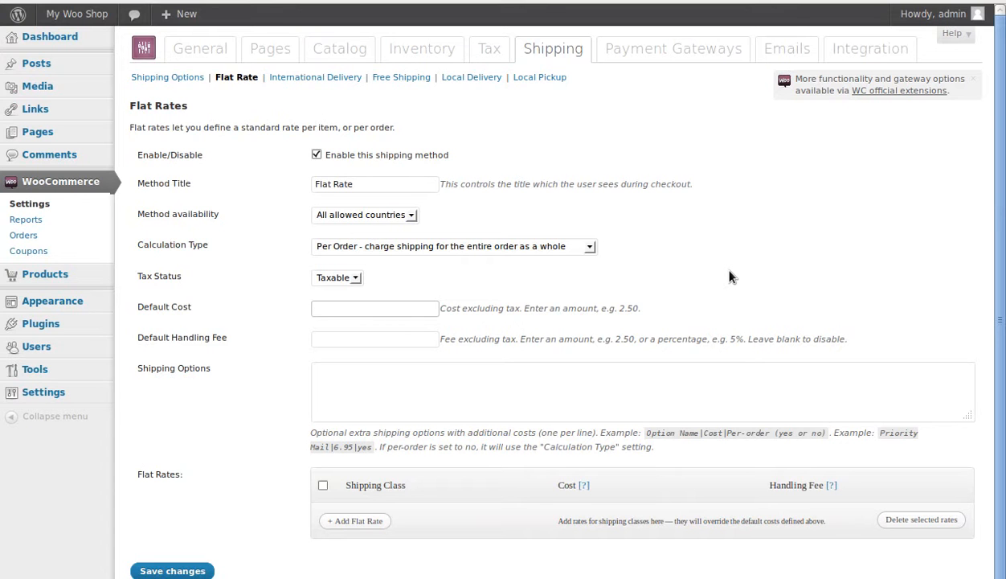
type("2.")
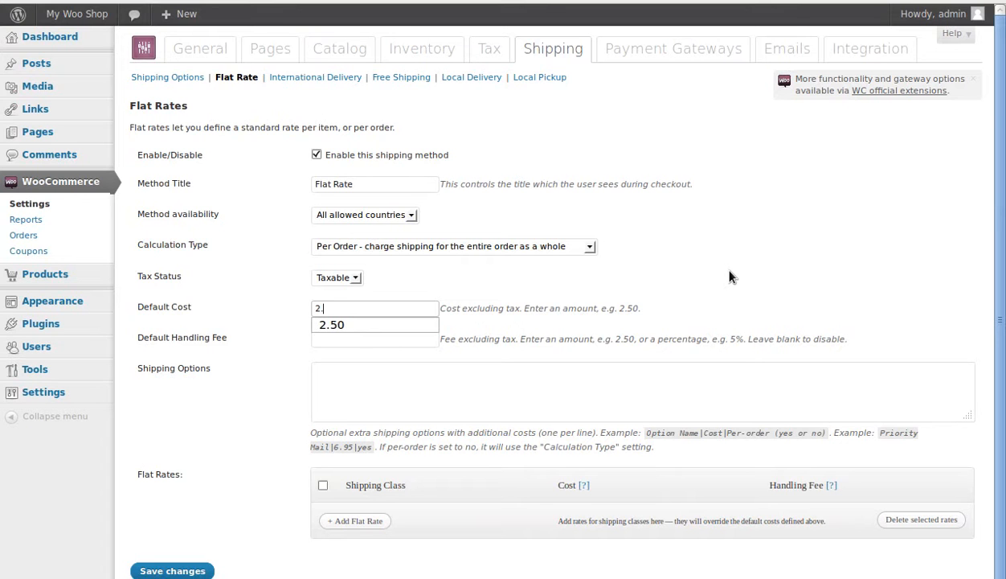
type("50")
left_click(731, 278)
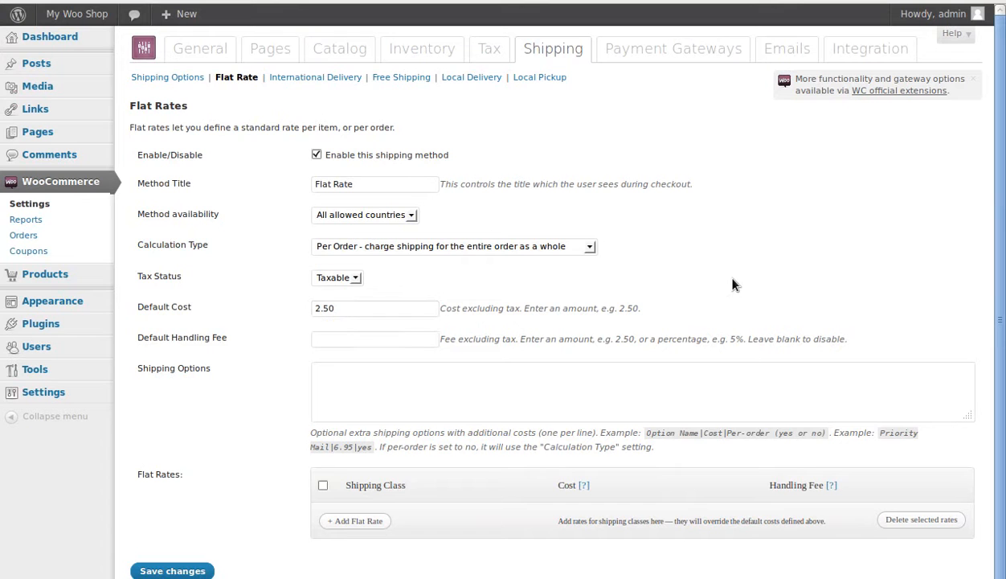
Step: Add the extra flat rate shipping option "Priority mail|5.00|yes"
left_click(360, 376)
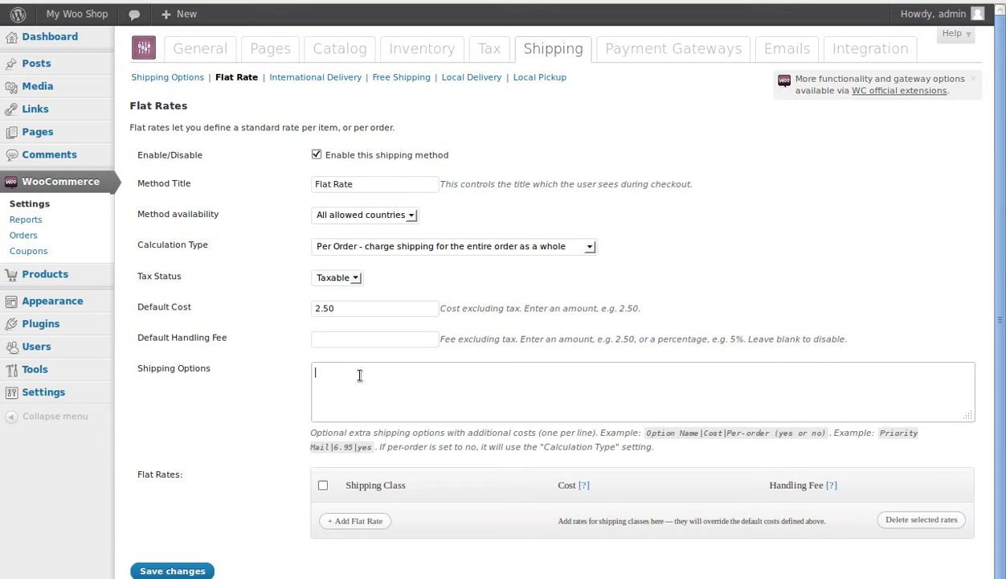
type("Priority mail|5")
type(".00|yes")
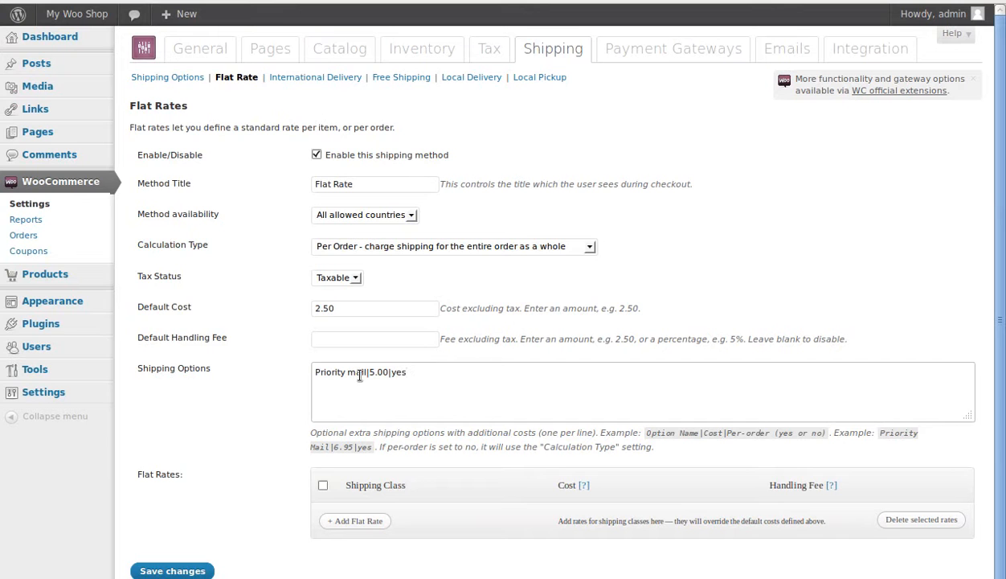
Step: Add a second shipping option line "Gift wrap|7.00|yes" and save the flat rate settings
key("Return")
type("Gift wrap|7.00|yes")
left_click_drag(171, 306, 193, 307)
left_click(241, 398)
scroll(238, 439, "down", 1)
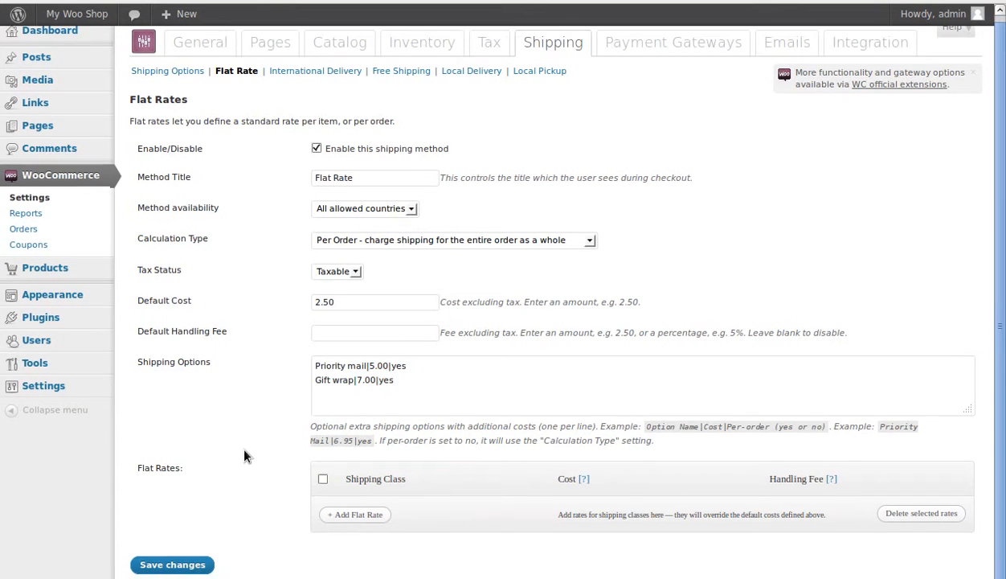
left_click(191, 568)
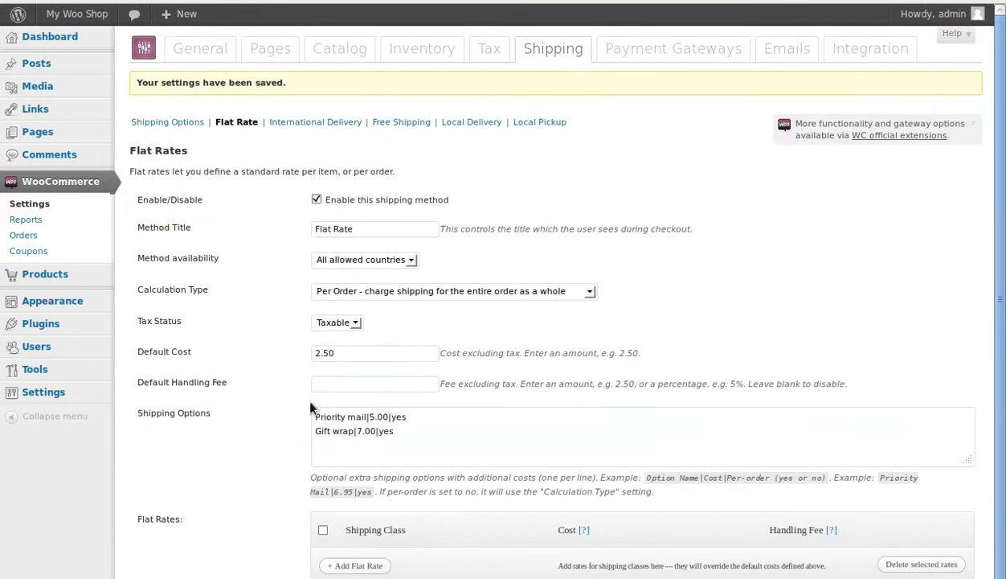
Step: Review the saved flat rate settings and open the payment gateway settings
left_click_drag(143, 201, 216, 200)
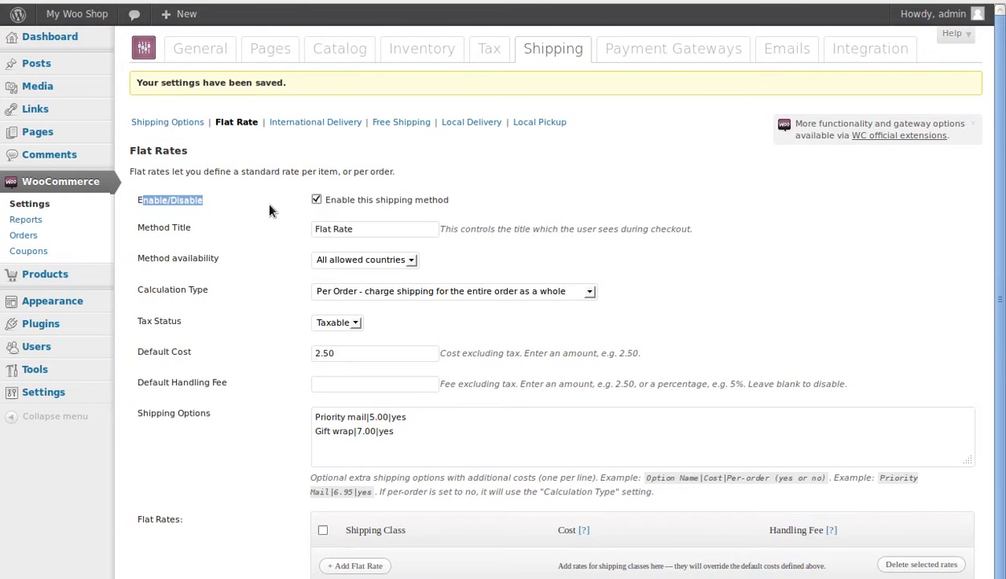
scroll(245, 413, "down", 1)
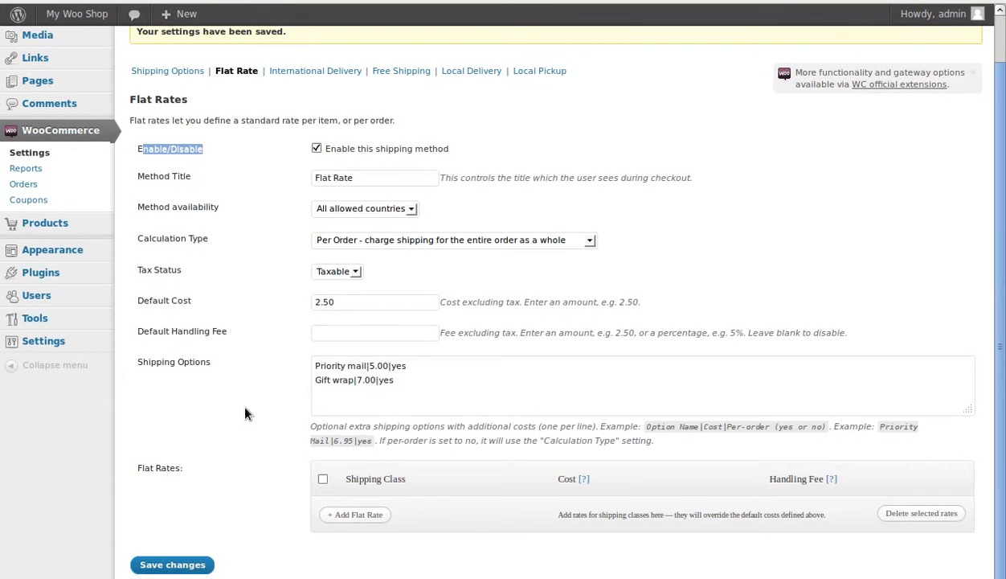
scroll(555, 408, "up", 1)
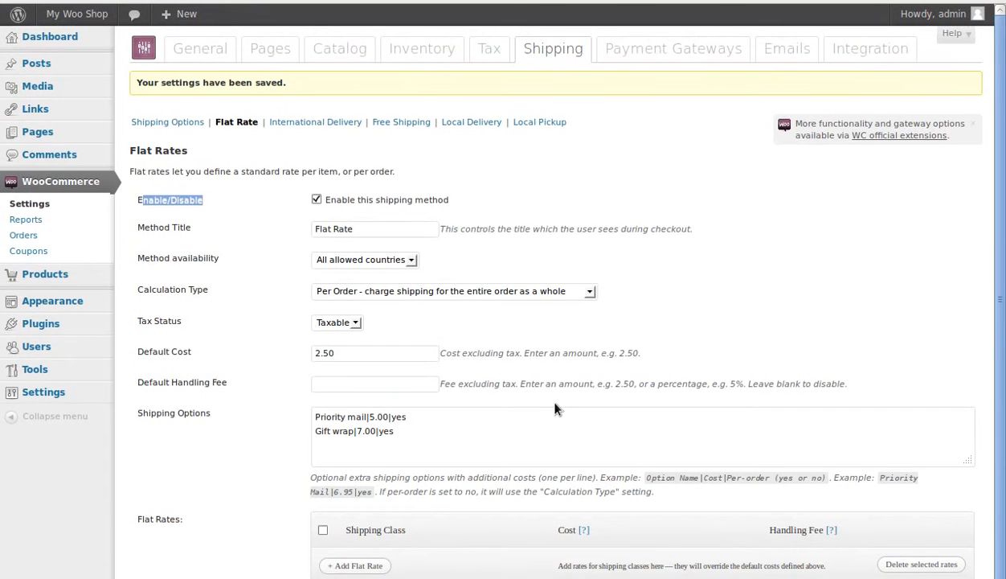
left_click(707, 52)
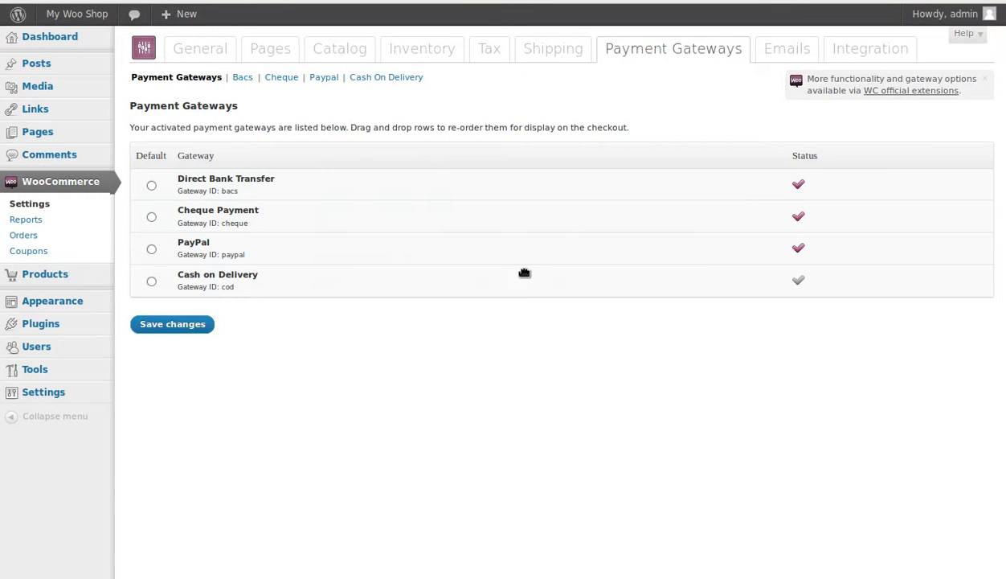
Step: Open the official WooCommerce extensions page separately from the shop settings and browse its first two pages of extensions
right_click(884, 95)
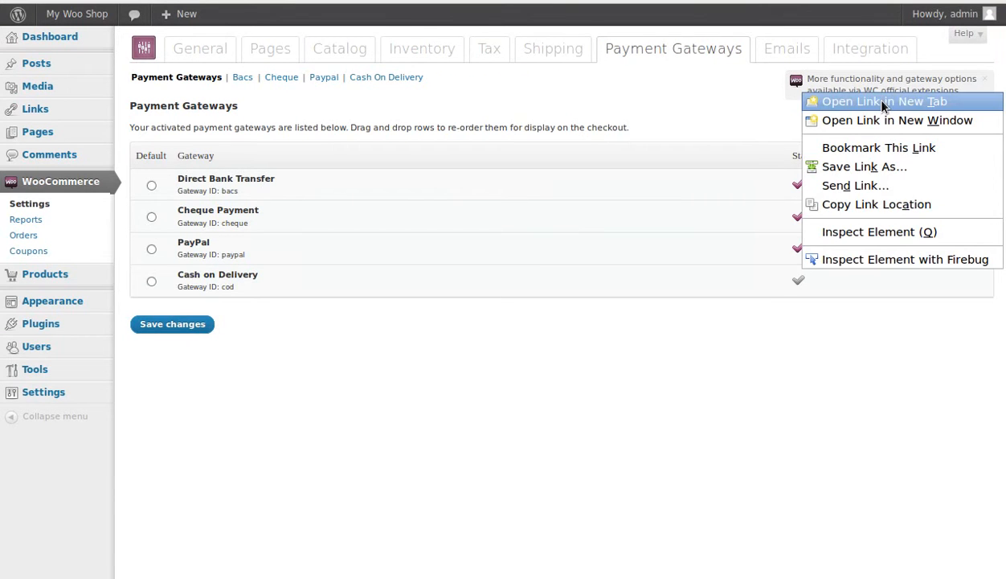
left_click(862, 97)
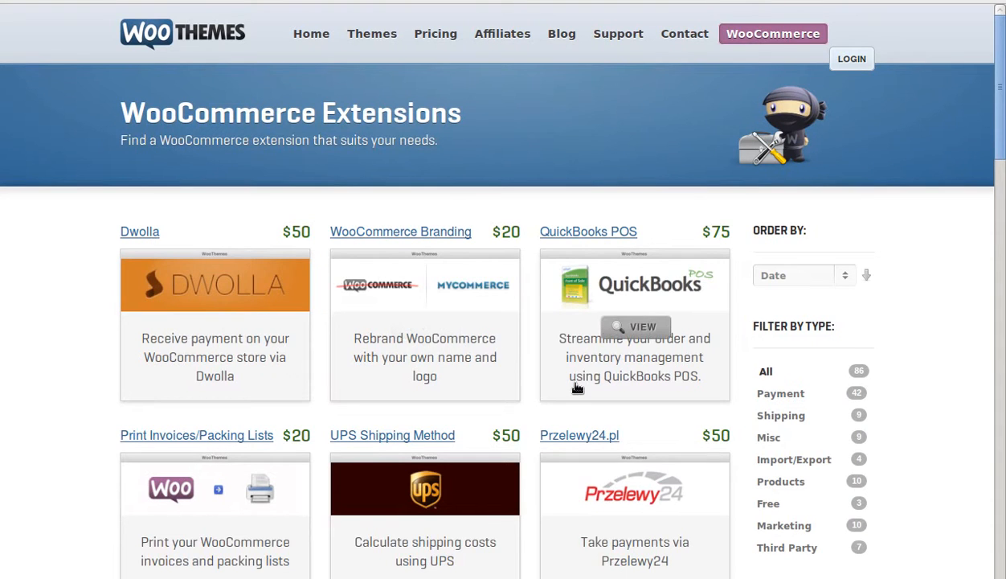
scroll(577, 388, "down", 15)
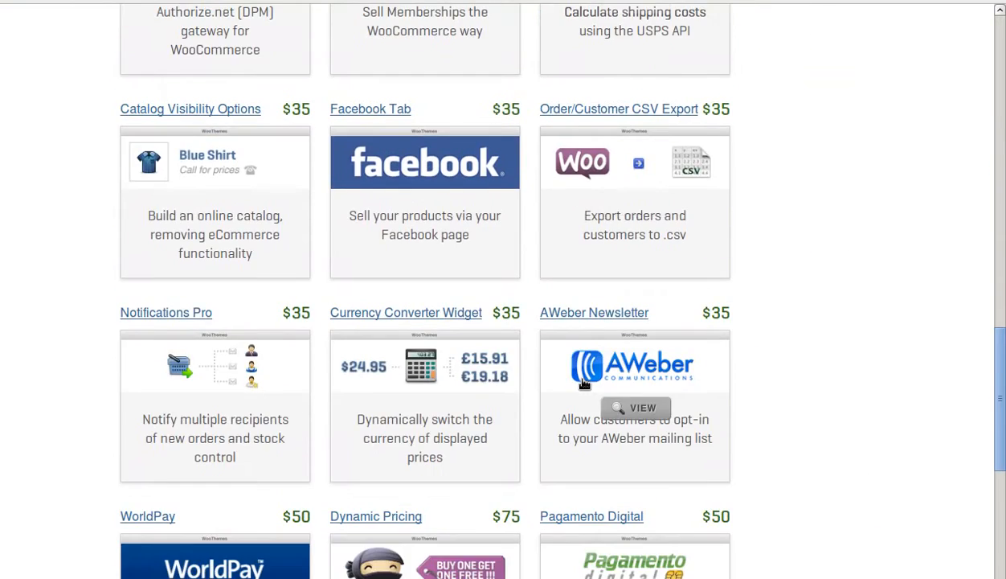
scroll(584, 383, "down", 5)
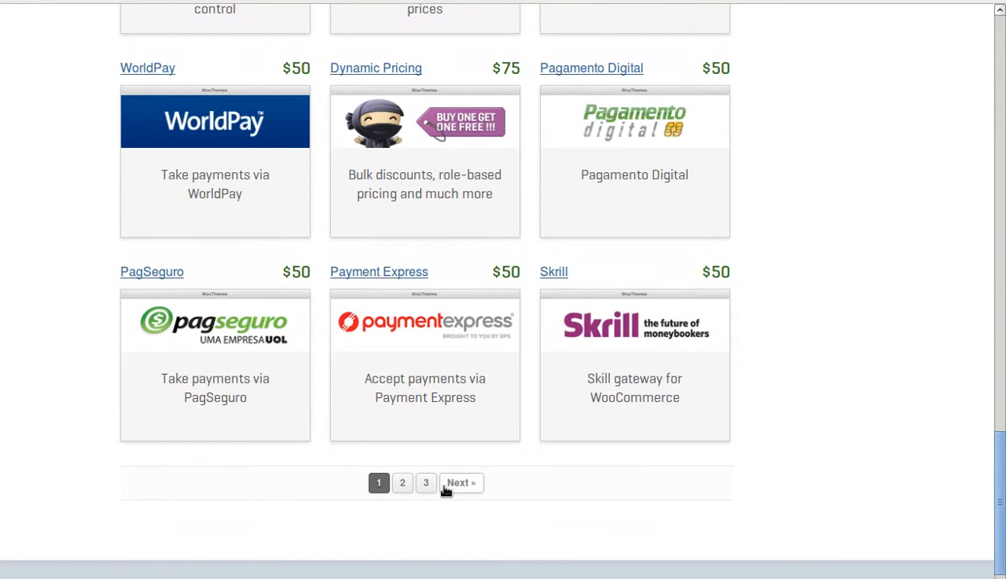
left_click(462, 483)
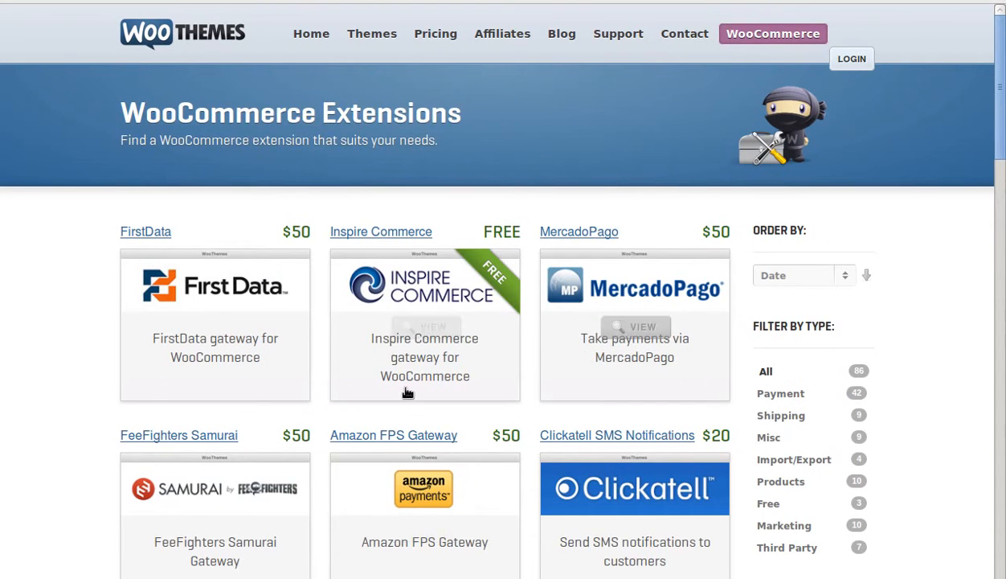
scroll(411, 395, "down", 4)
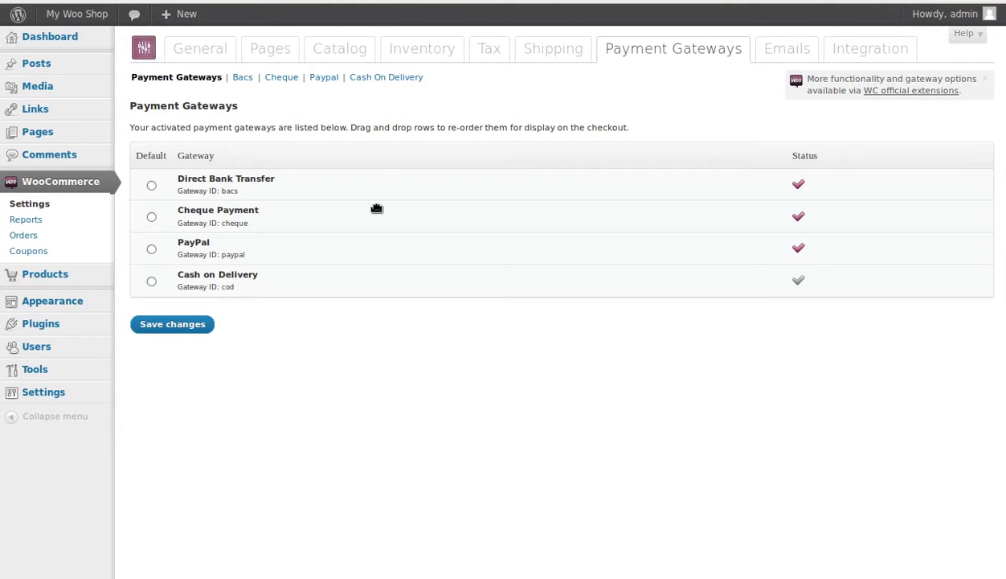
Step: Review the PayPal standard gateway settings and the WooCommerce email recipient, sender and template settings
left_click(320, 78)
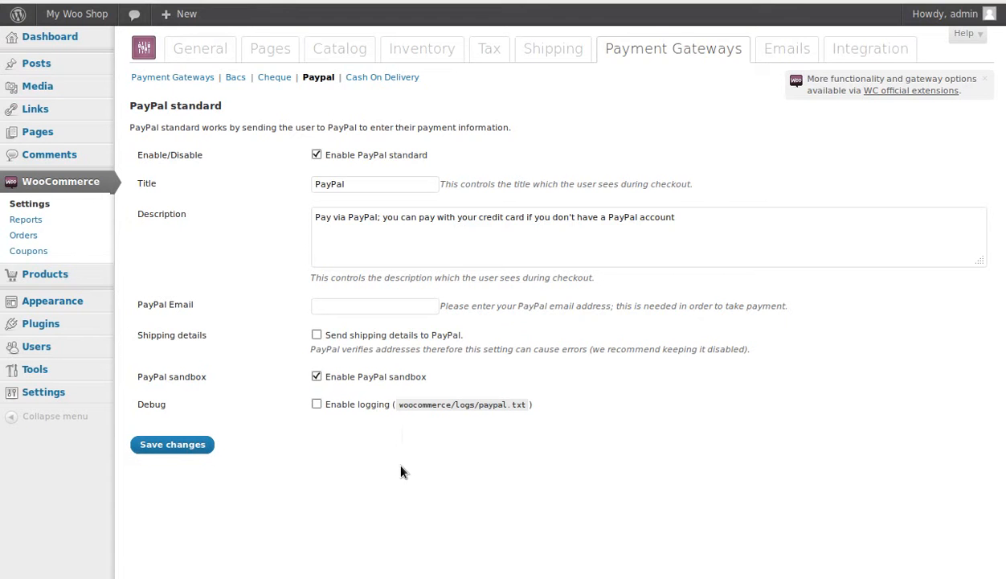
left_click(787, 50)
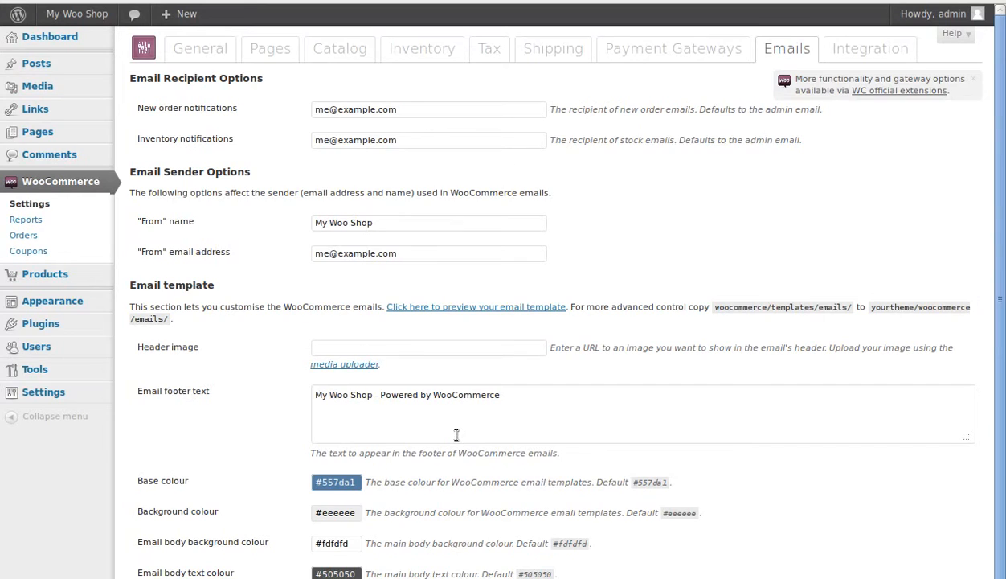
scroll(456, 434, "down", 1)
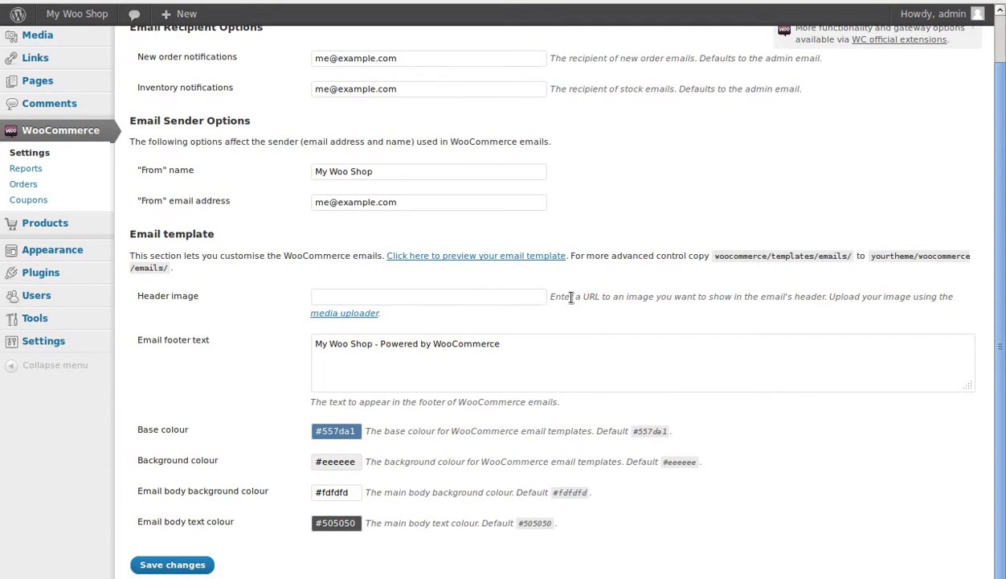
scroll(571, 297, "up", 1)
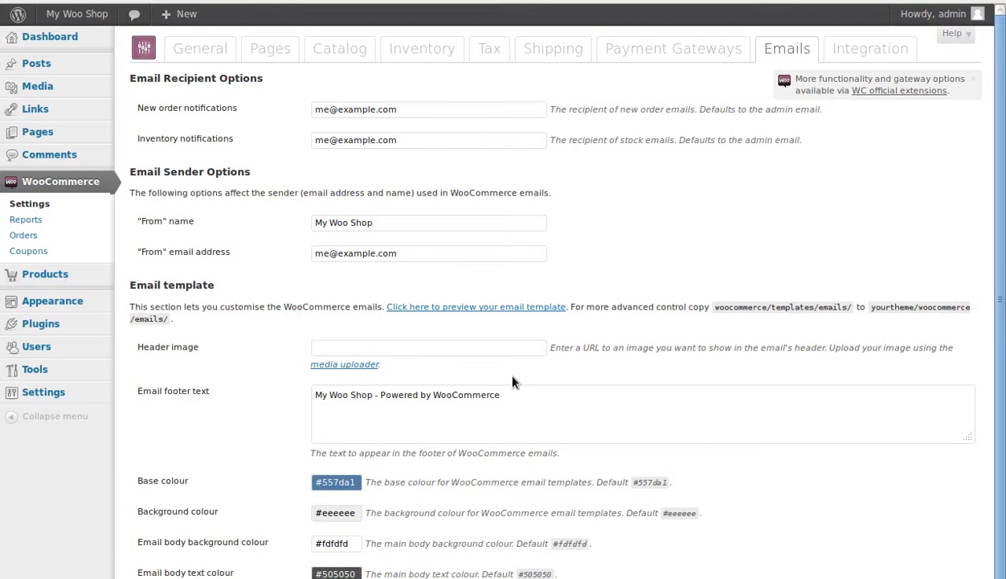
Step: View the media uploader linked from the email header image setting and return to the email settings
scroll(515, 382, "down", 1)
left_click(330, 299)
left_click(333, 319)
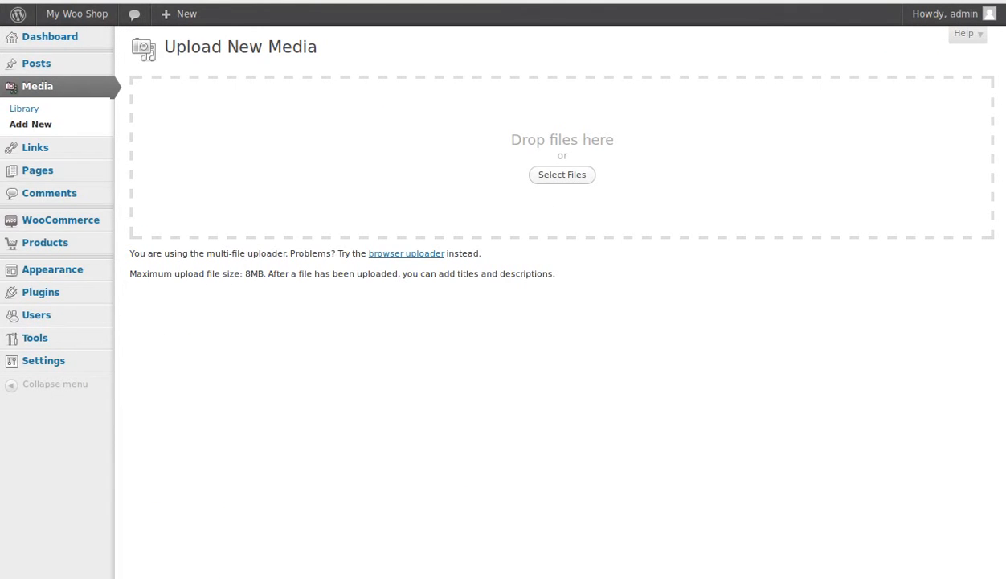
key("alt+Left")
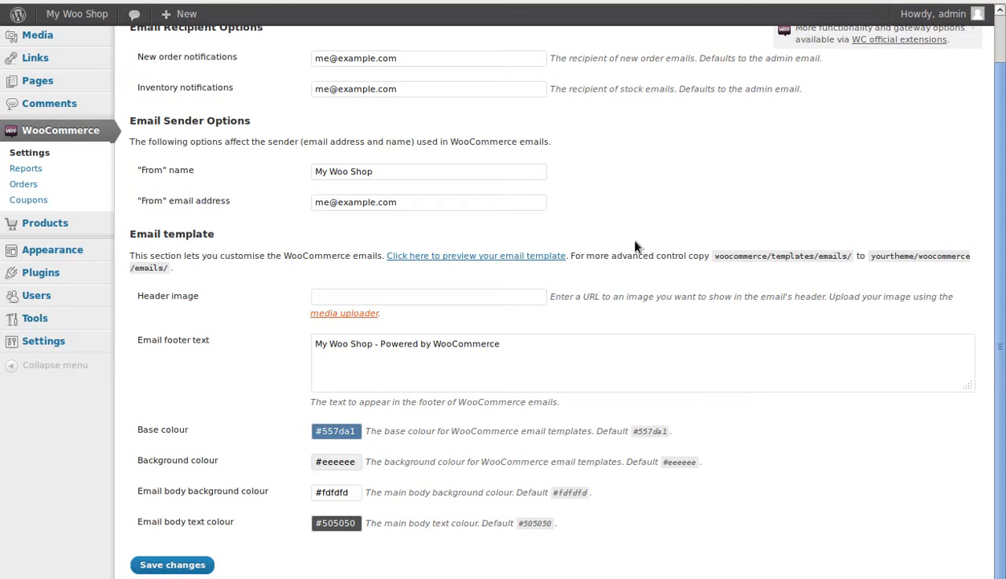
Step: Preview the WooCommerce email template separately and return to the email settings
right_click(517, 255)
left_click(547, 266)
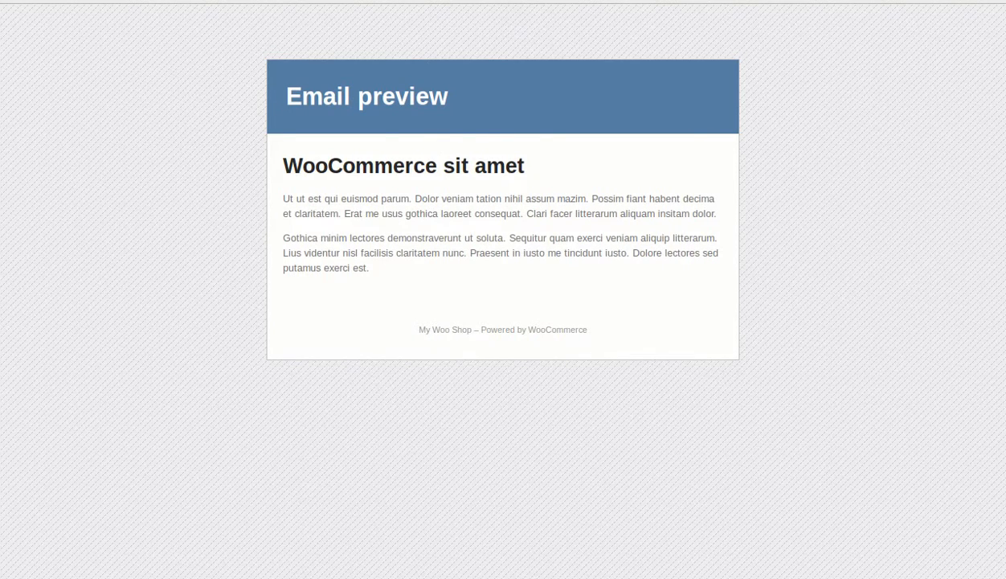
left_click(363, 1)
scroll(732, 254, "up", 2)
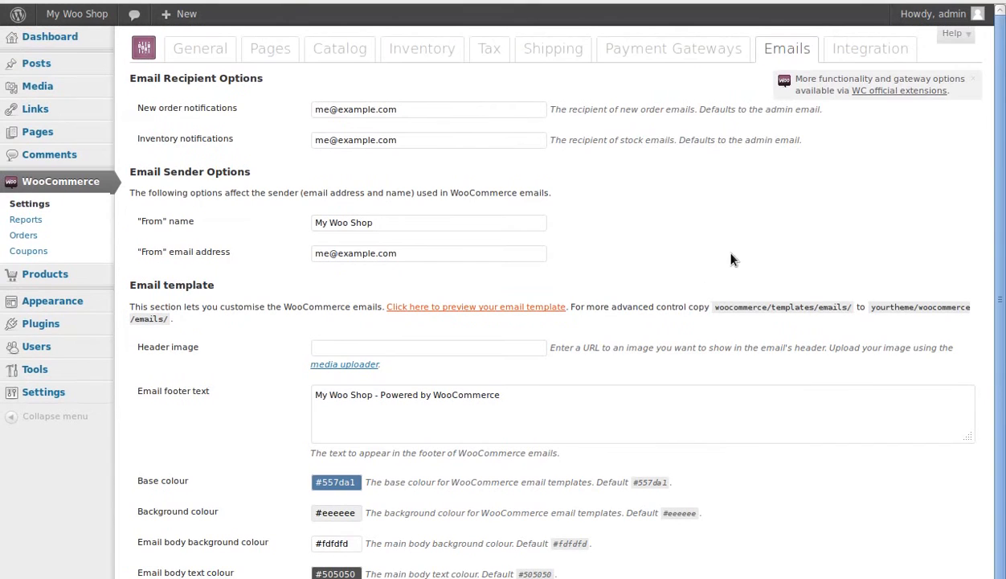
Step: Examine the integration settings for ShareThis, ShareDaddy and Google Analytics, including where to get a ShareThis publisher ID
left_click(881, 52)
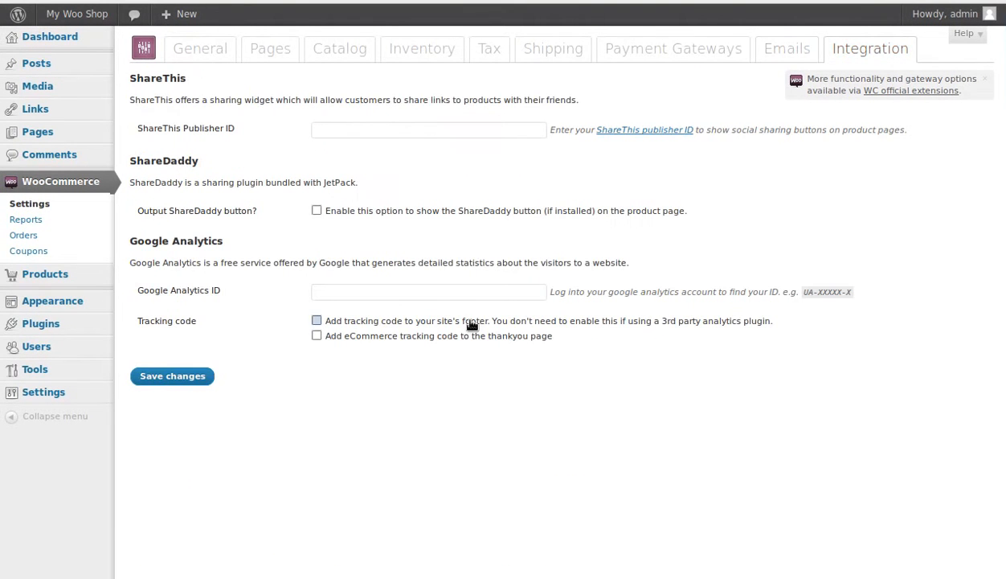
triple_click(241, 286)
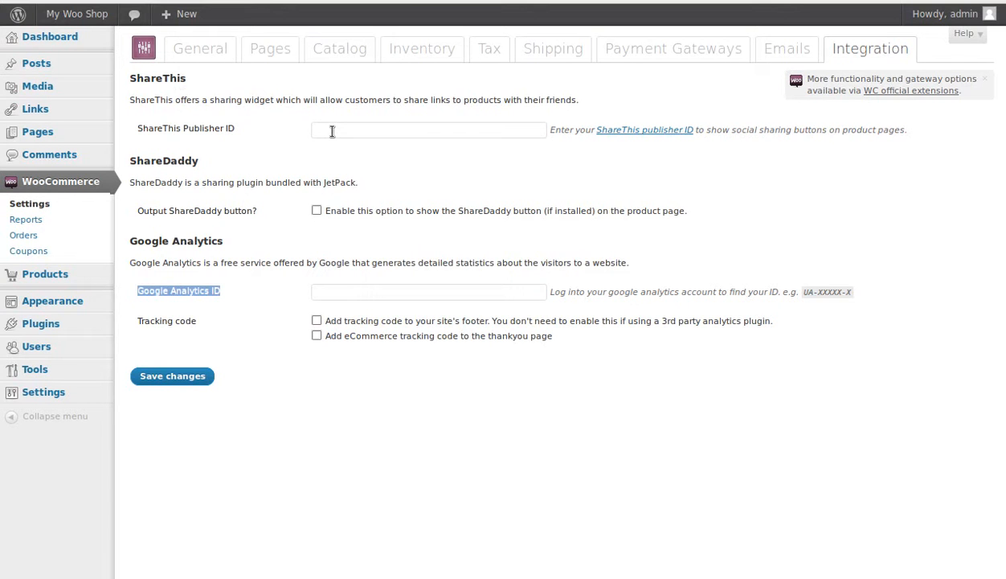
right_click(608, 132)
left_click(643, 142)
left_click(321, 183)
left_click_drag(321, 184, 362, 188)
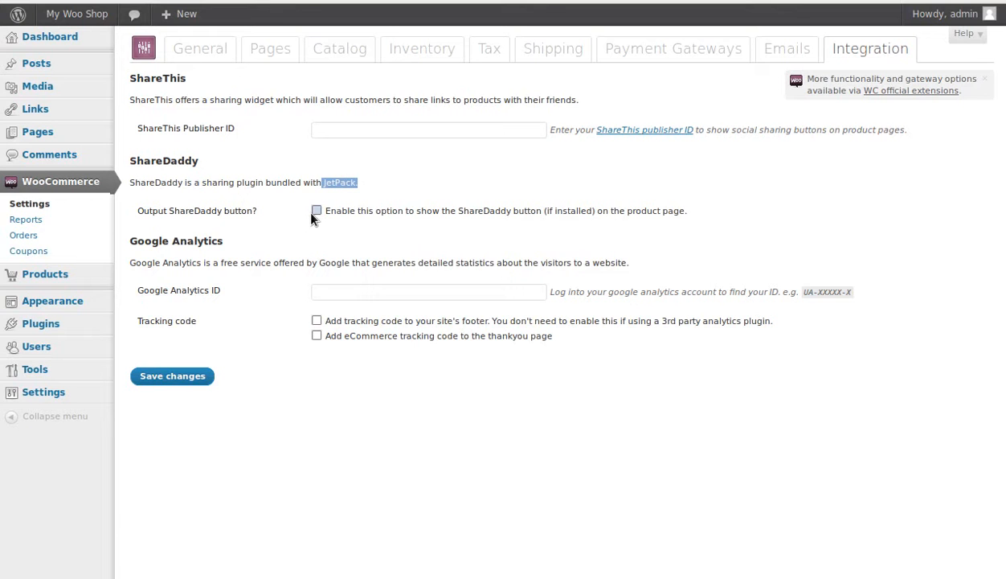
left_click(317, 291)
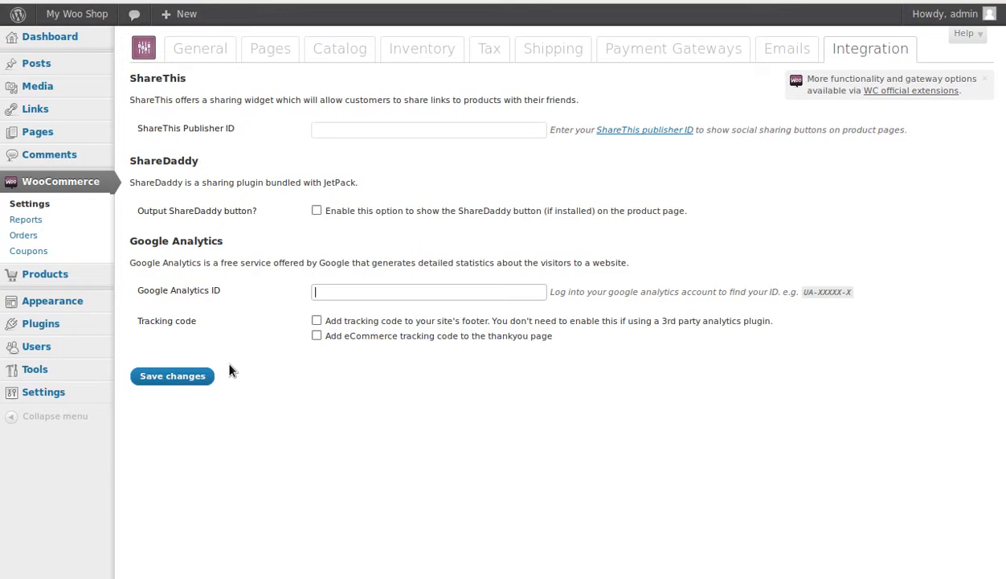
Step: Start a new product and title it "New phone"
mouse_move(51, 277)
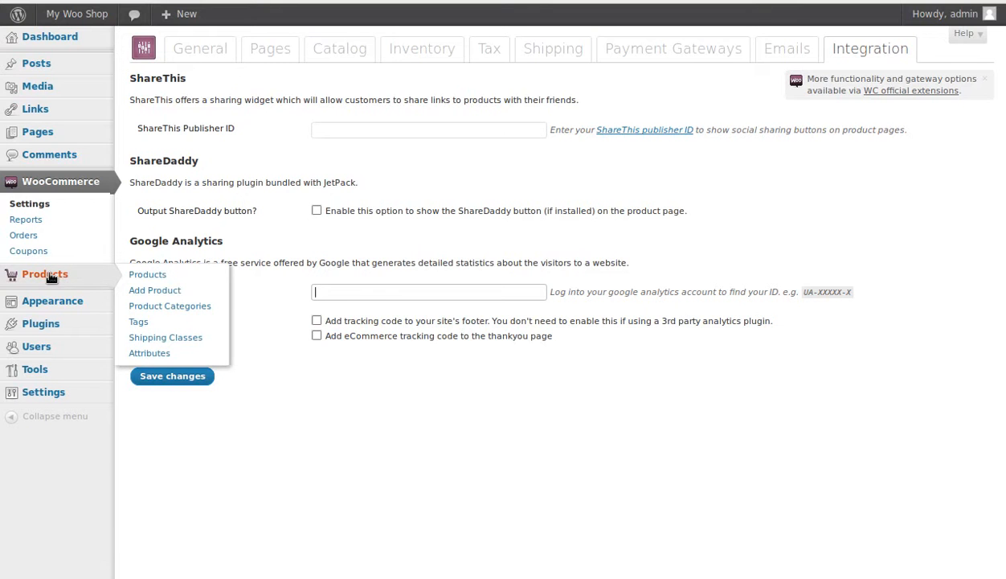
left_click(156, 291)
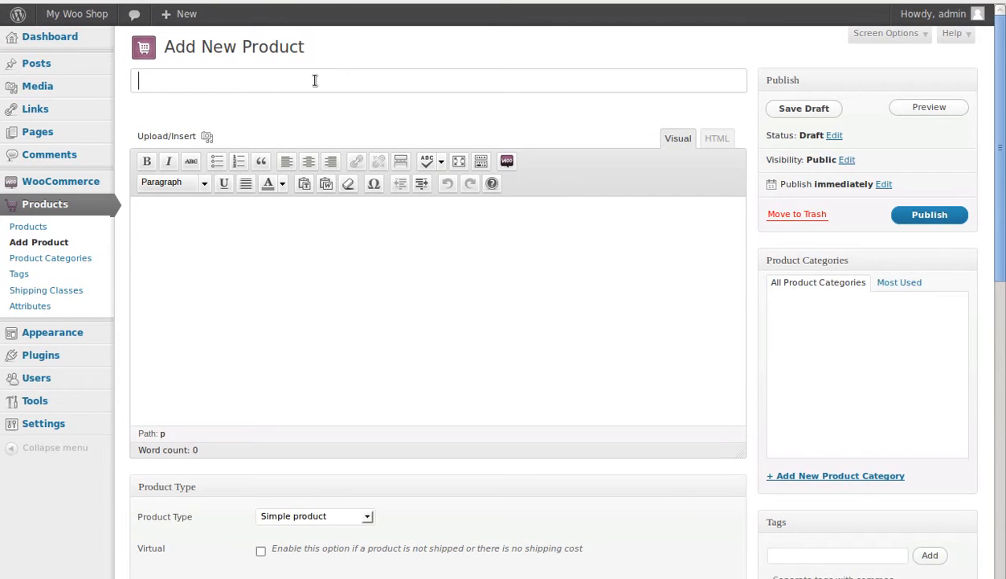
type("New phio")
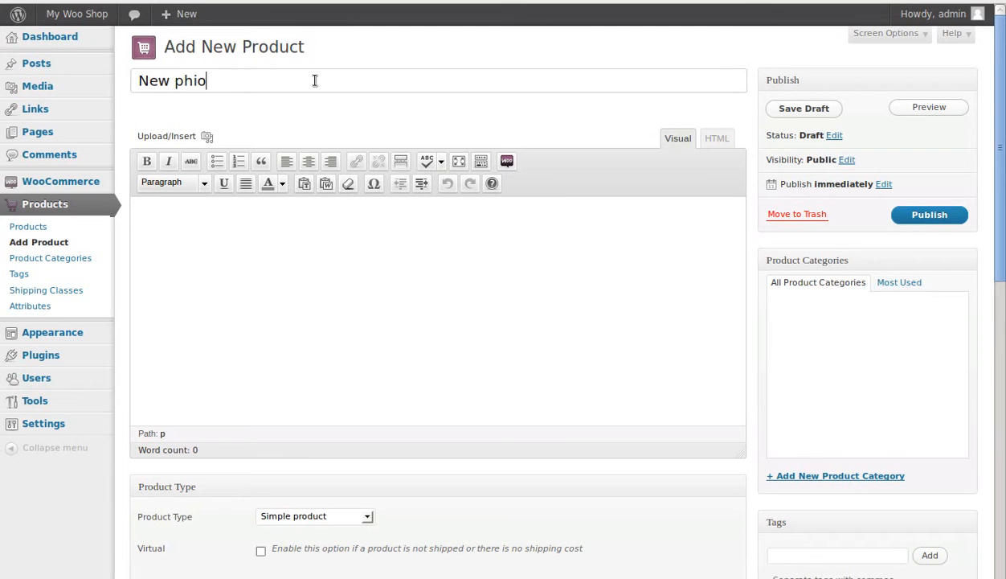
key("BackSpace")
key("BackSpace")
type("one")
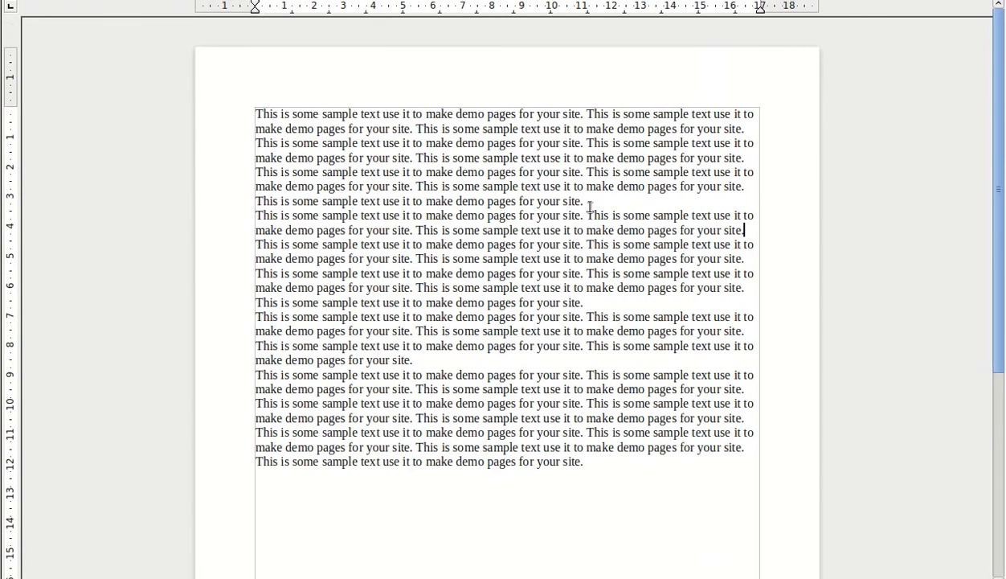
Step: Copy the first sample-text paragraph from the word processor document and insert it as the product description with Paste from Word
left_click_drag(585, 200, 262, 119)
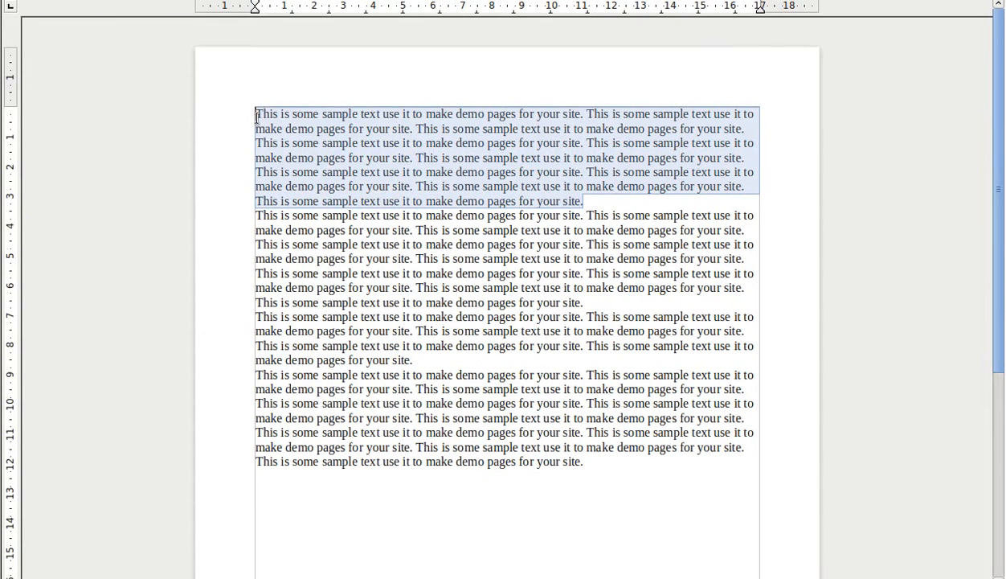
right_click(256, 119)
left_click(288, 388)
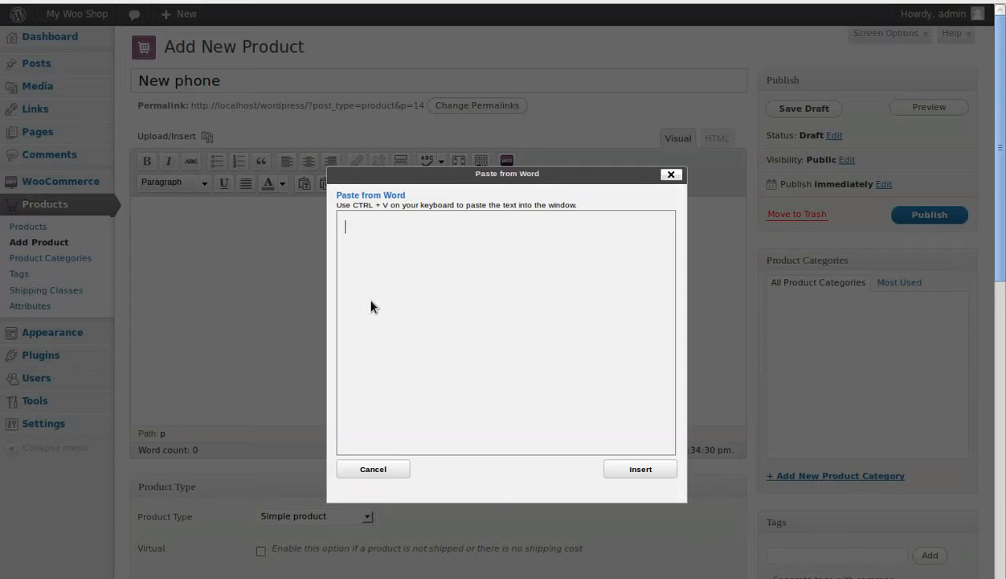
key("ctrl+v")
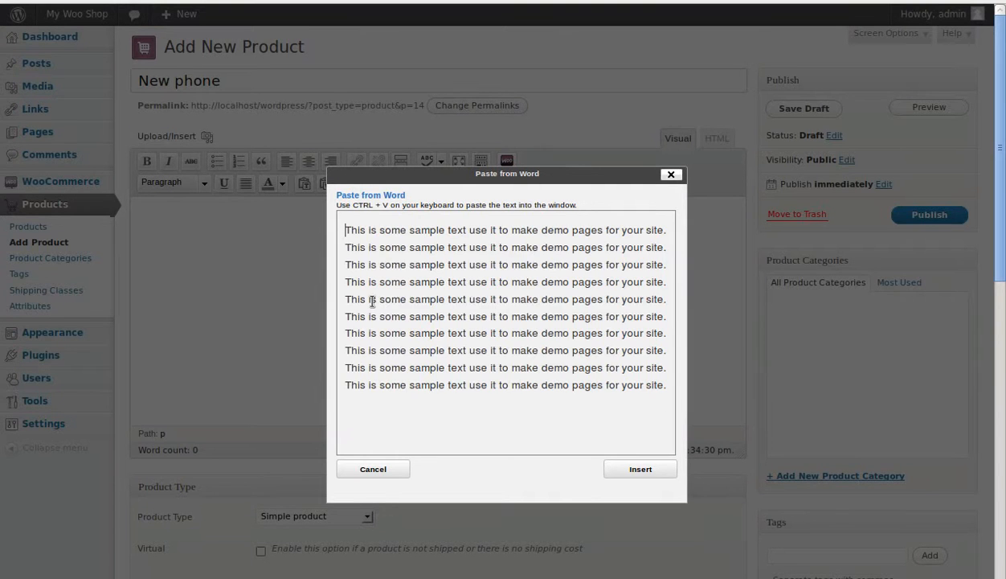
left_click(648, 472)
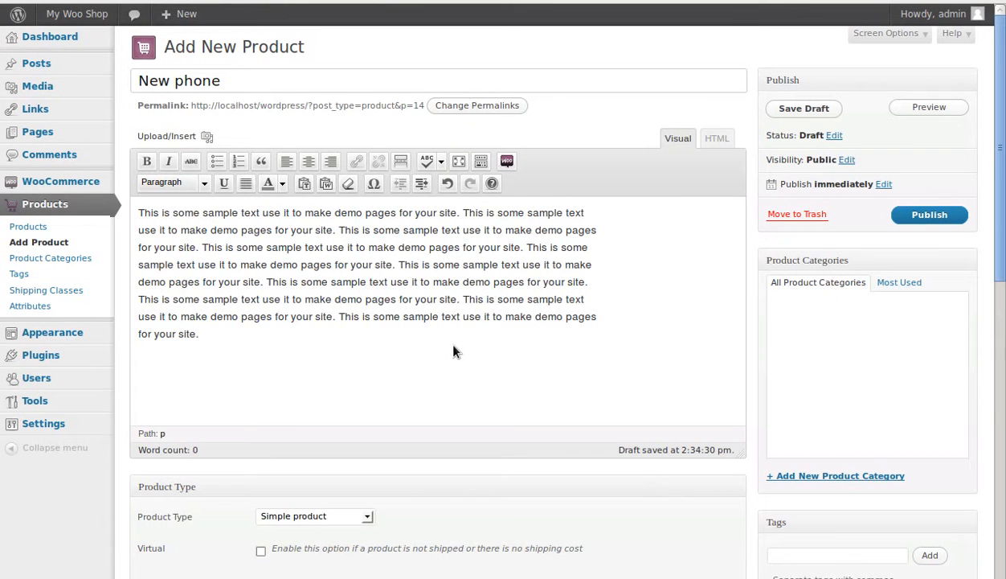
Step: Upload p5.jpg from the Desktop and use it as the product's featured image
scroll(459, 341, "down", 5)
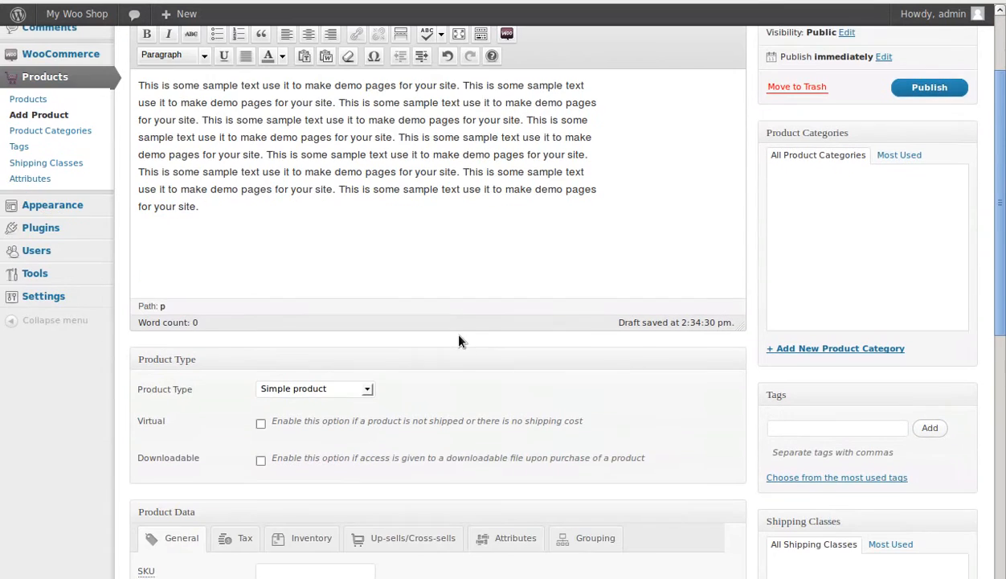
scroll(458, 338, "down", 3)
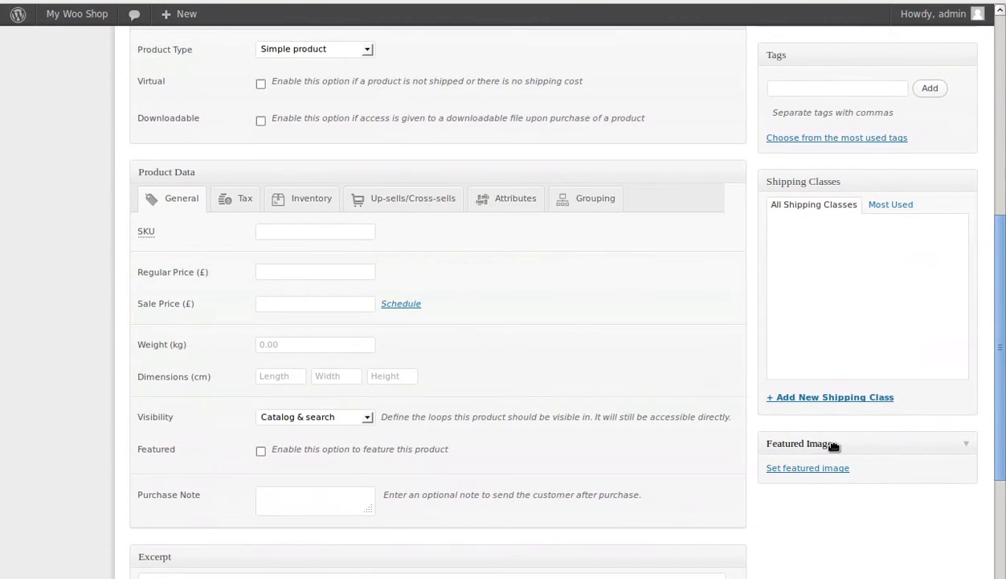
left_click(794, 473)
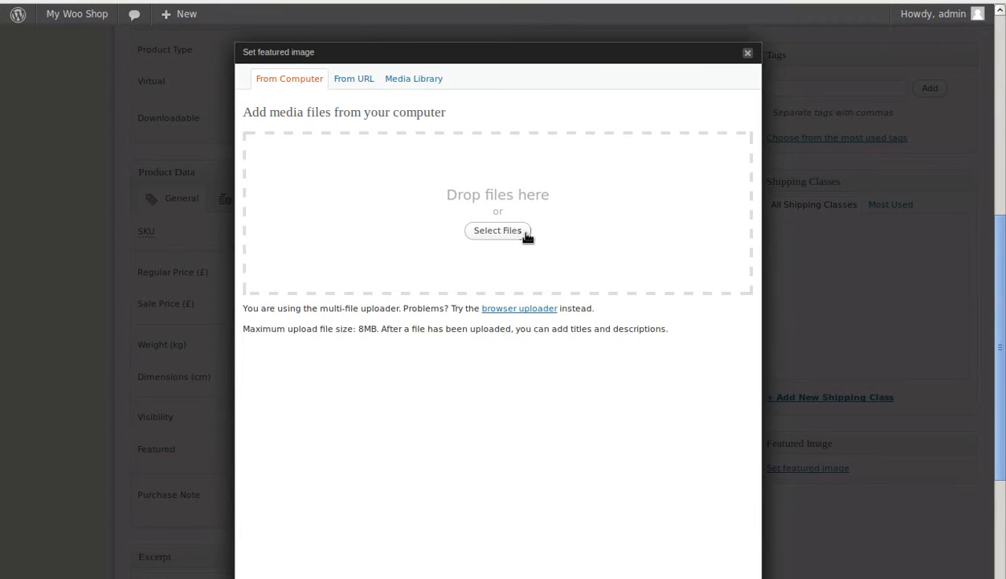
left_click(524, 233)
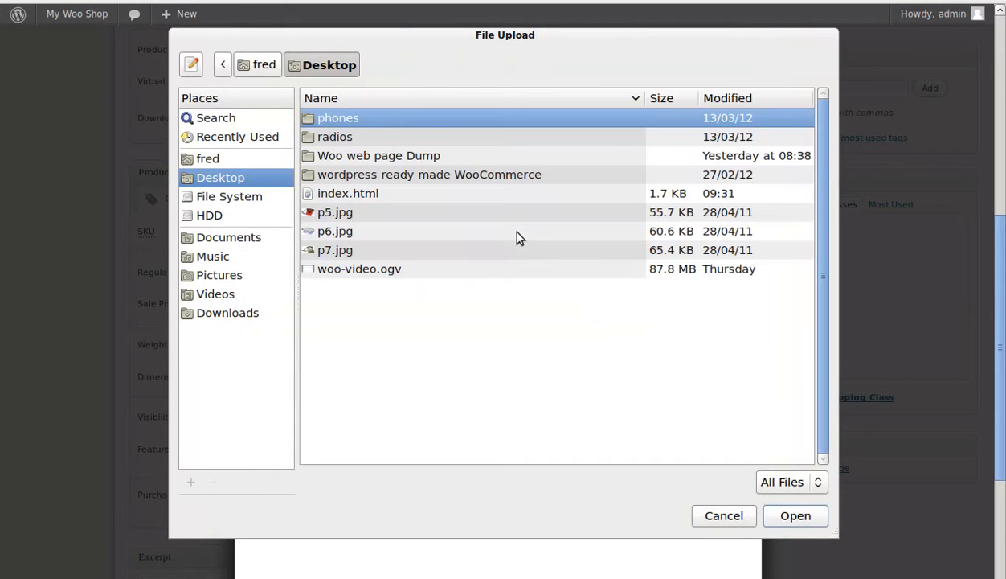
left_click(335, 215)
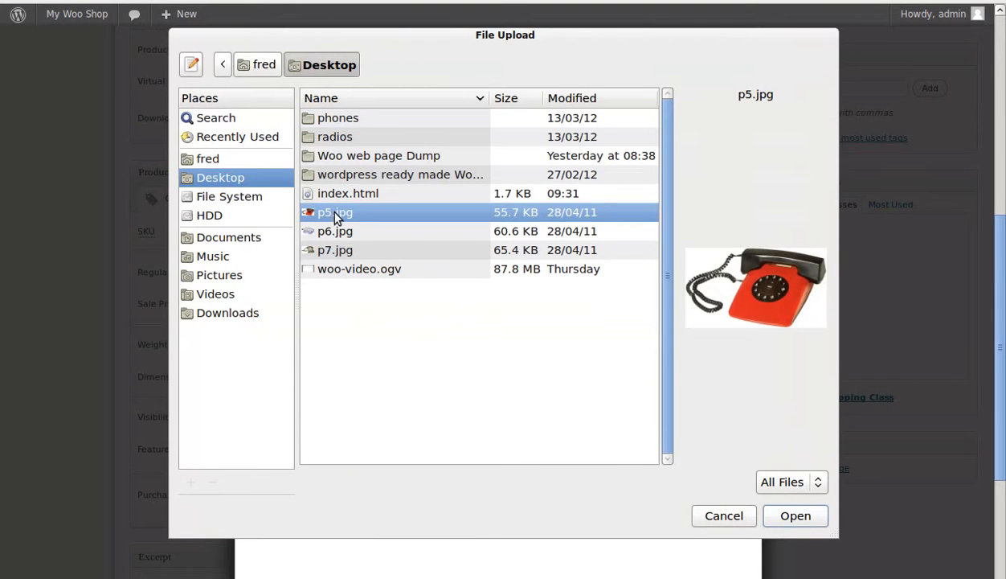
left_click(797, 516)
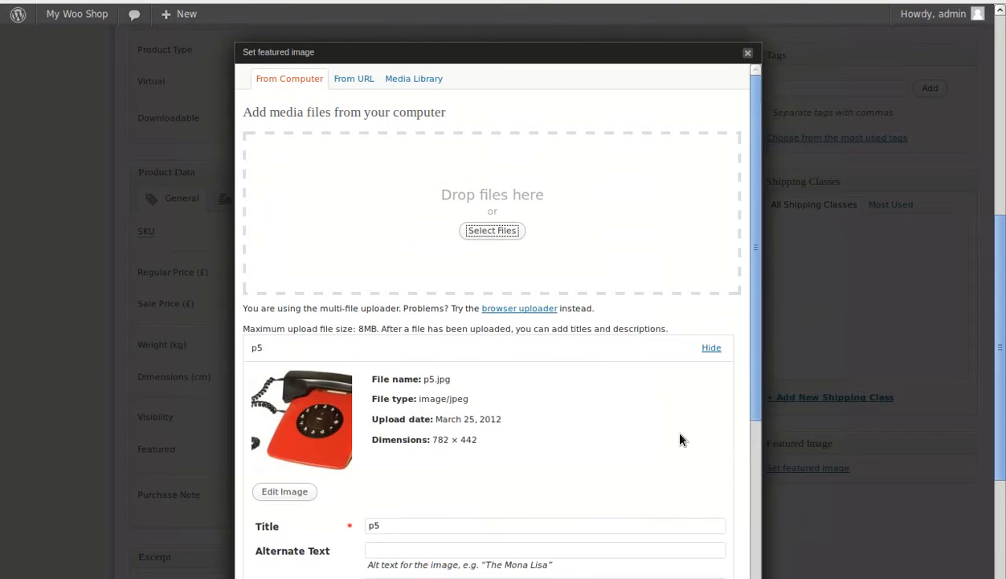
scroll(657, 417, "down", 3)
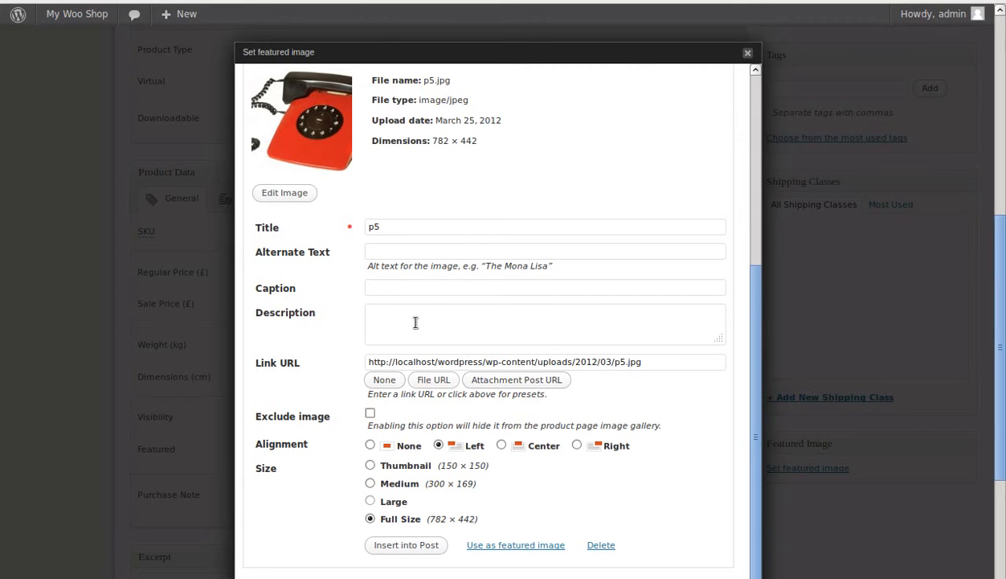
scroll(569, 387, "down", 5)
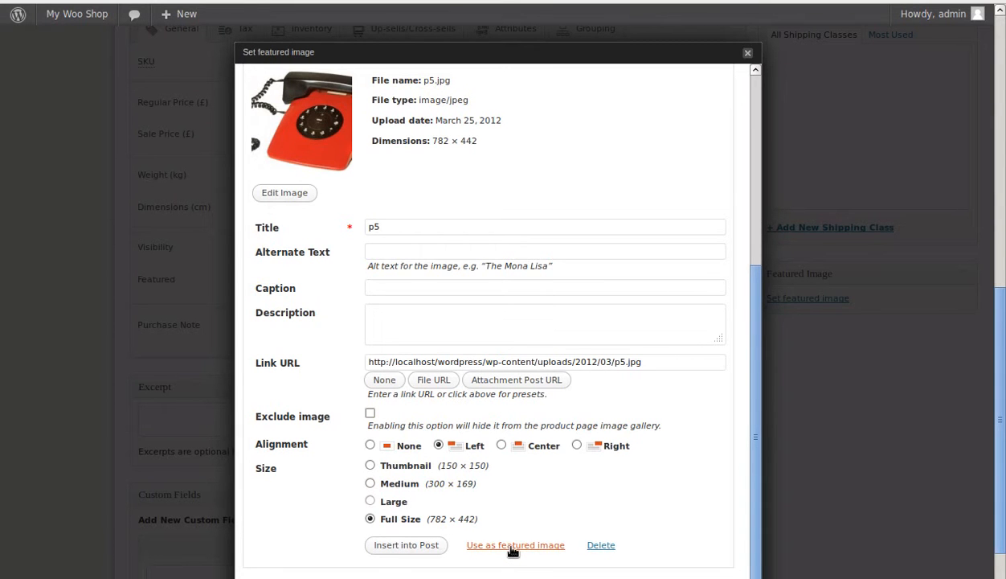
left_click(509, 546)
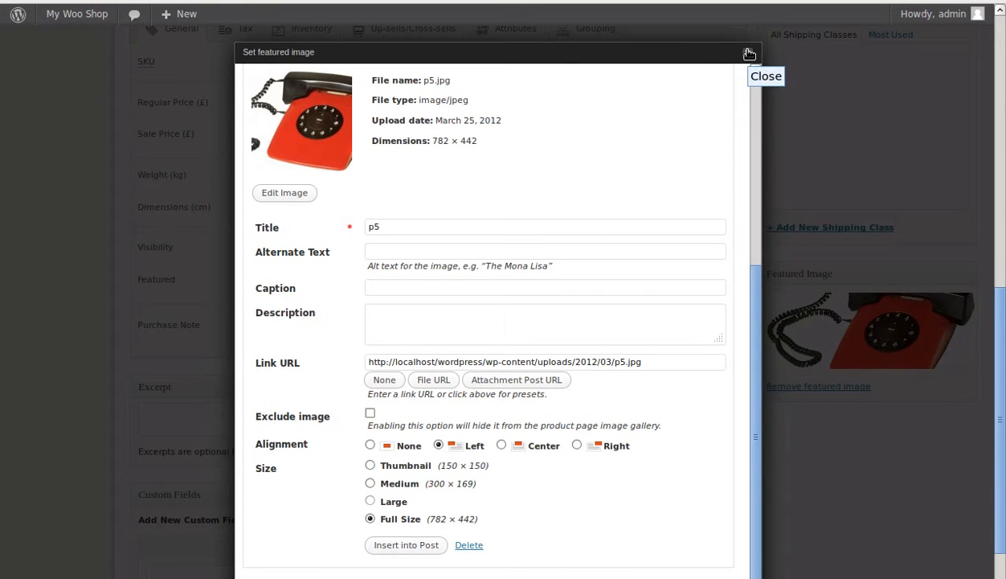
Step: Close the featured image dialog and set the product type to Variable product
left_click(749, 54)
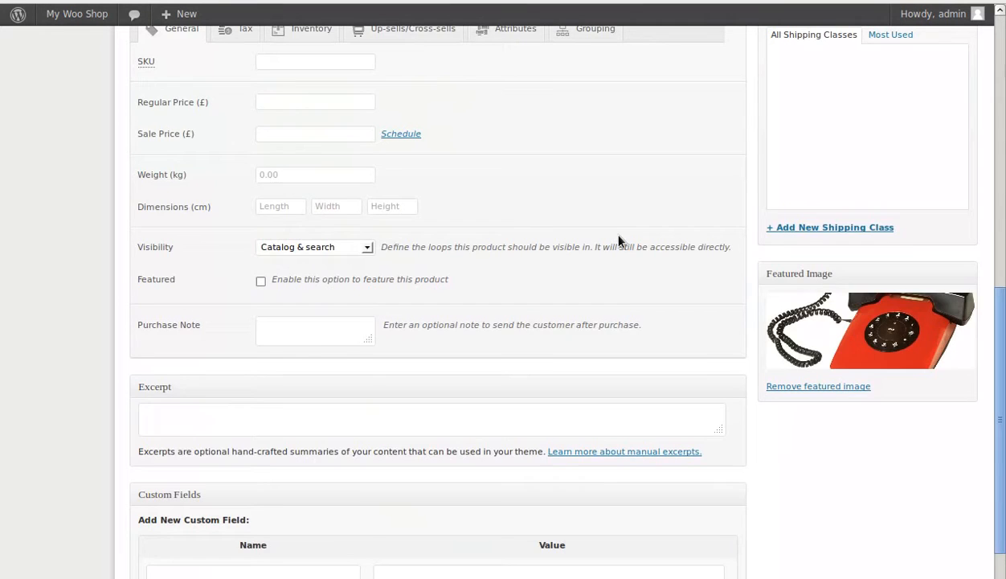
scroll(620, 239, "up", 3)
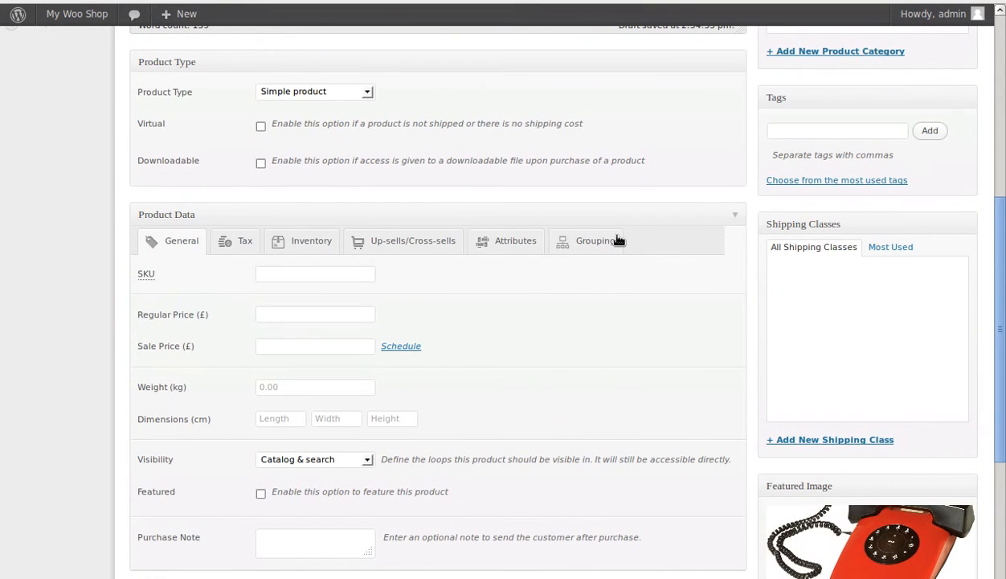
scroll(618, 239, "up", 5)
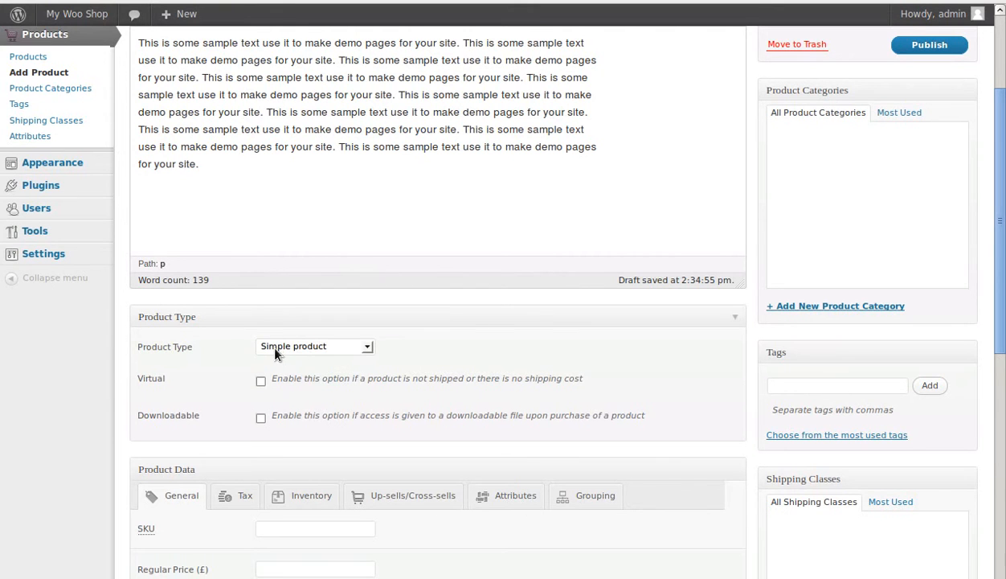
scroll(520, 413, "down", 5)
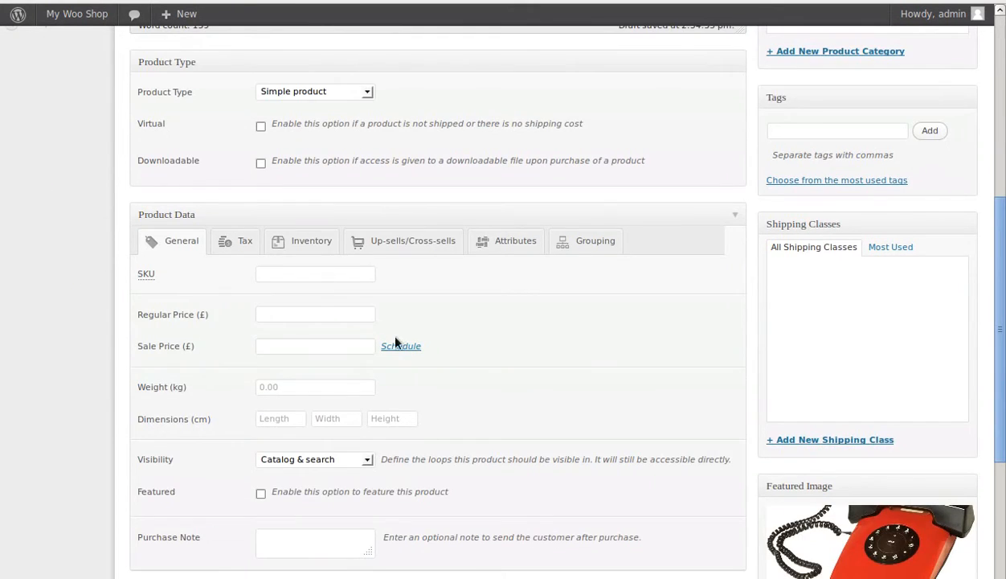
scroll(382, 437, "down", 8)
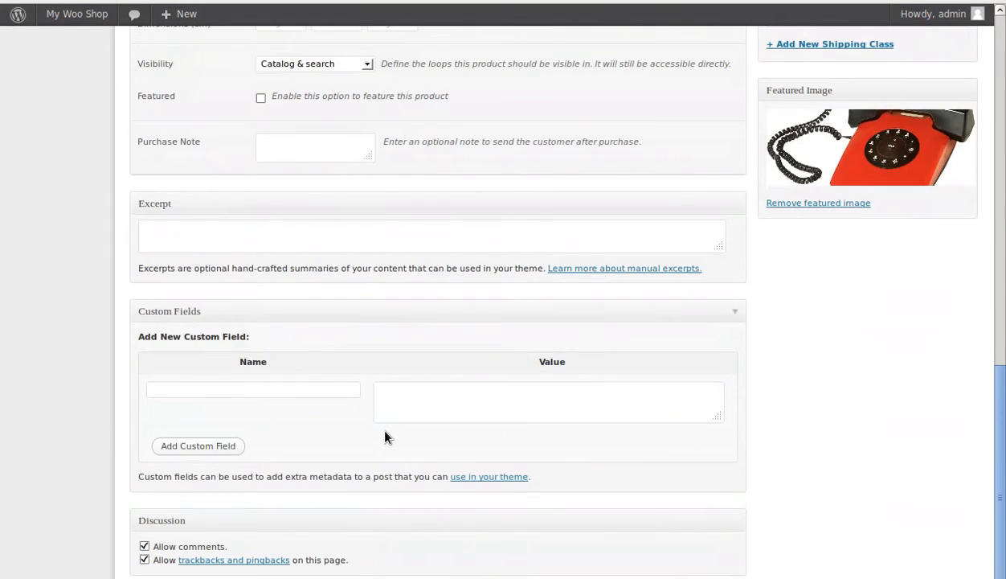
scroll(385, 436, "up", 15)
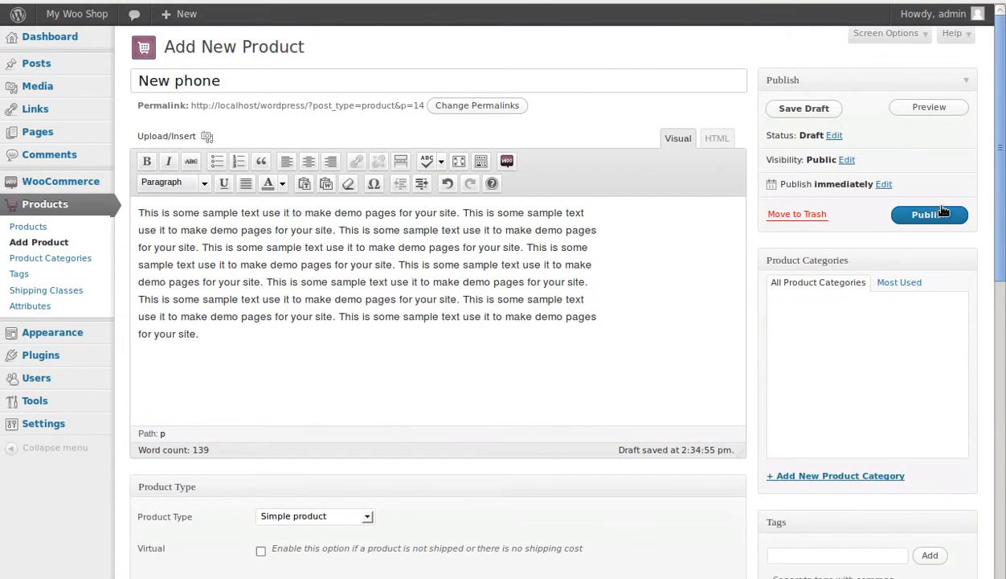
scroll(574, 394, "down", 7)
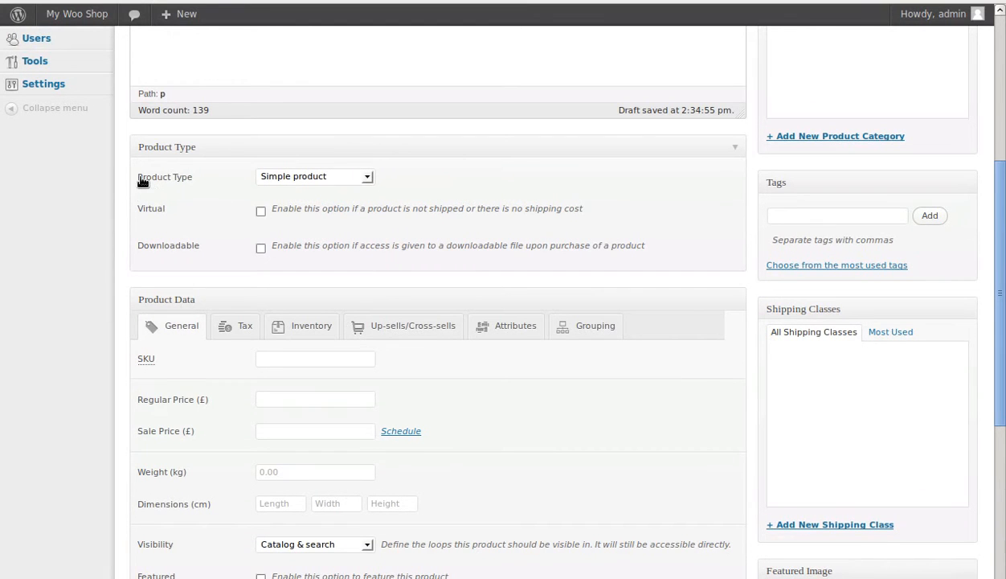
left_click(364, 178)
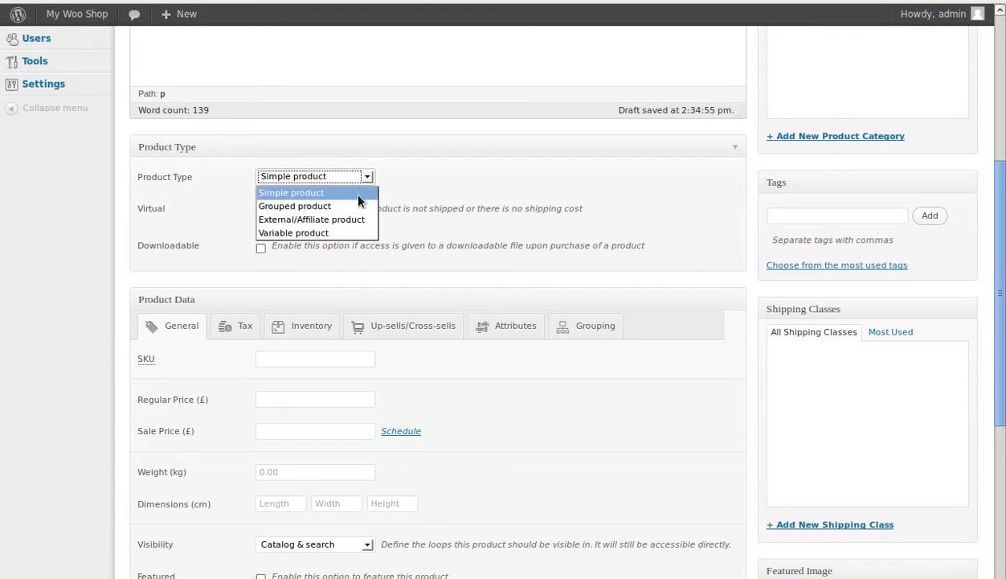
left_click(325, 233)
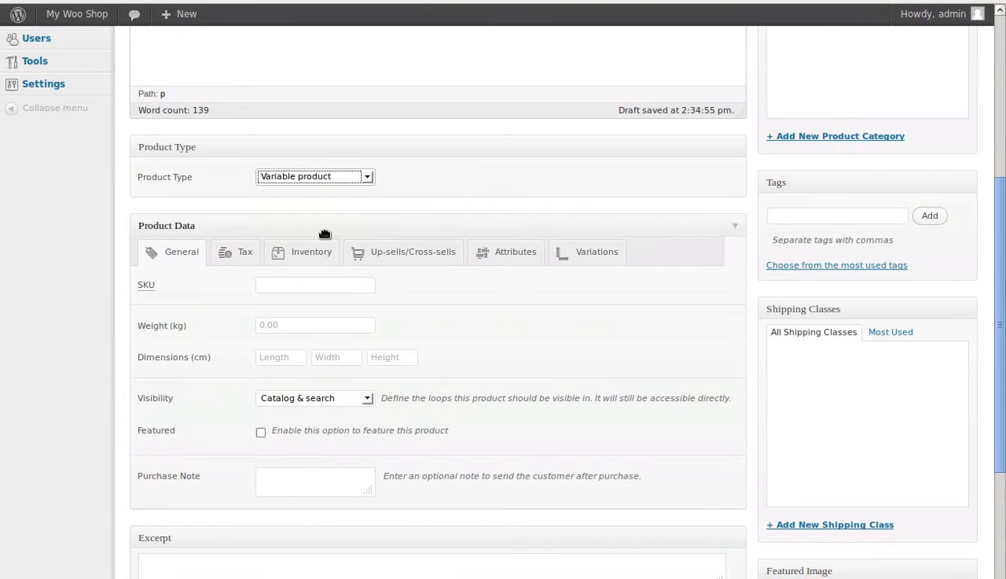
Step: Set the product's weight to 1.4 kg and its dimensions to 22 × 22 × 11 cm
left_click(278, 325)
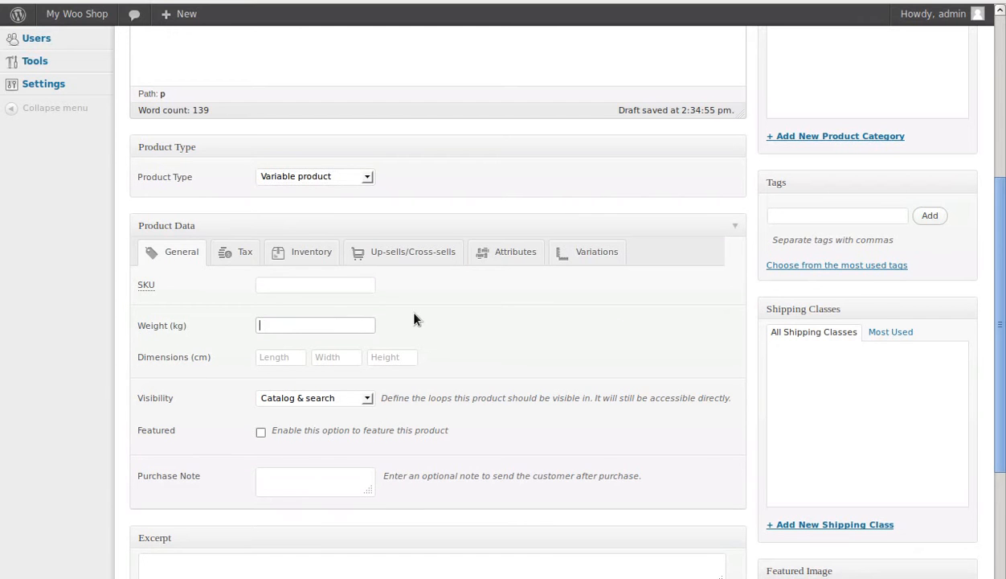
type("1")
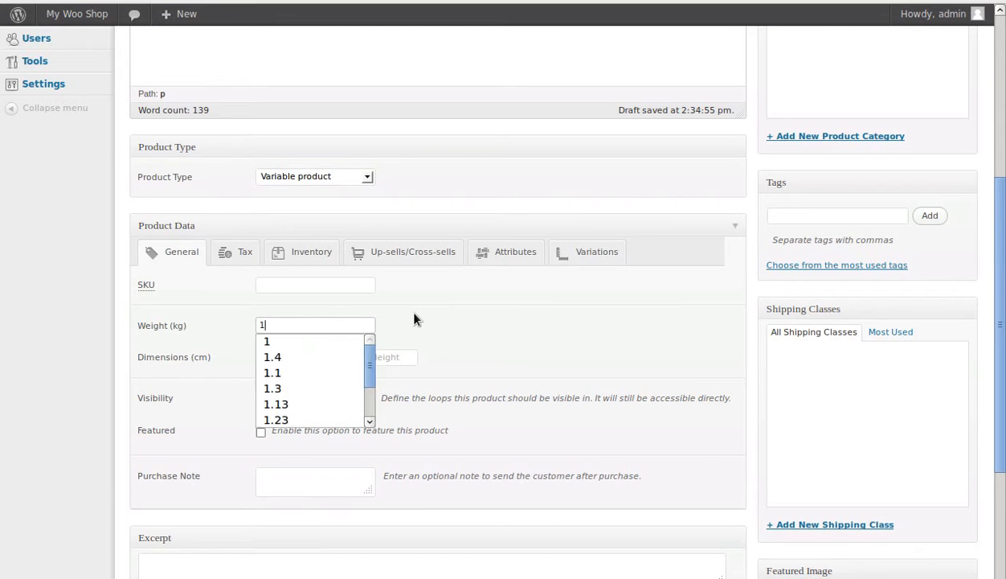
left_click(272, 356)
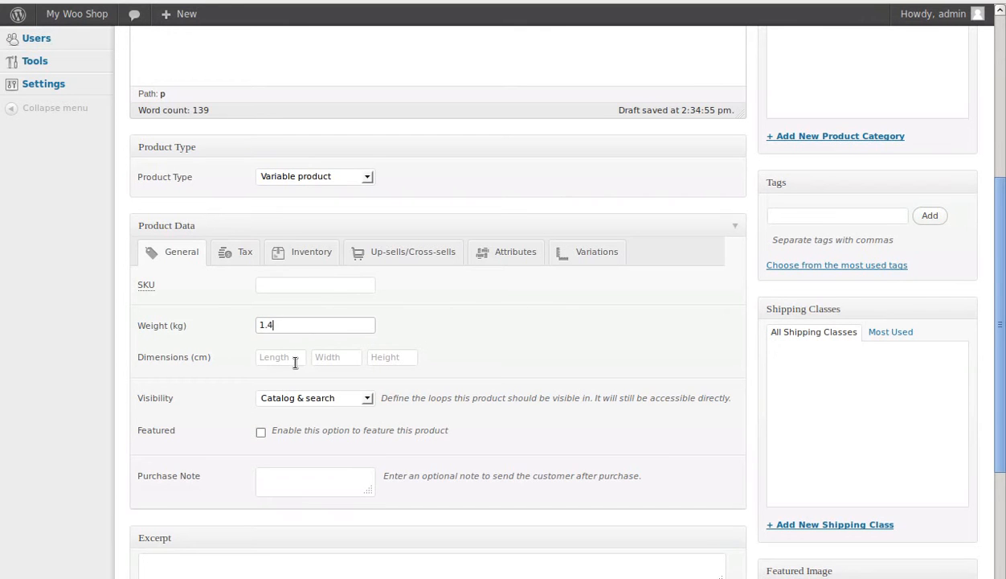
left_click(279, 359)
type("22")
left_click(347, 355)
type("22")
left_click(384, 356)
type("11")
left_click(443, 344)
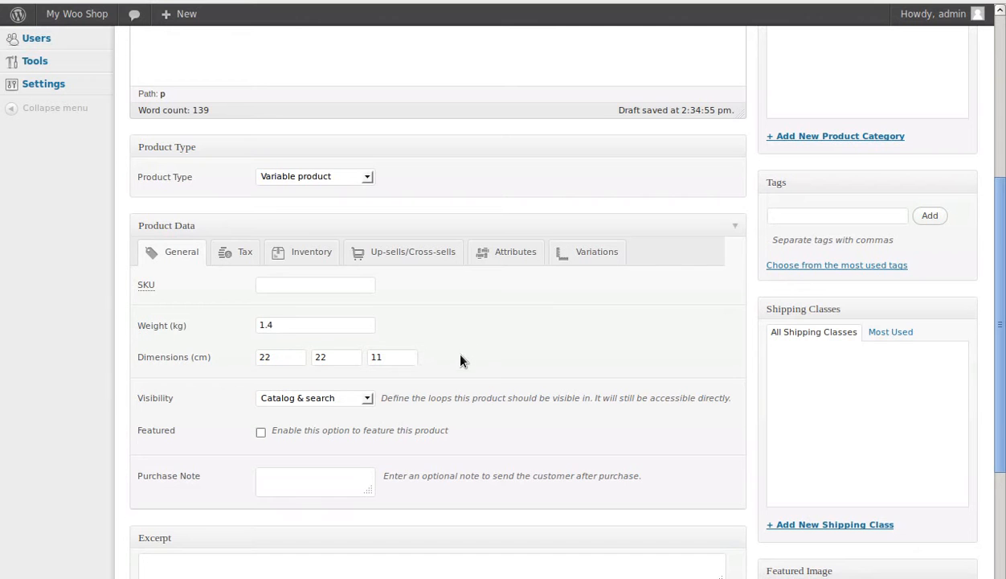
Step: Add a custom product attribute named "colour" to the product data
left_click(505, 254)
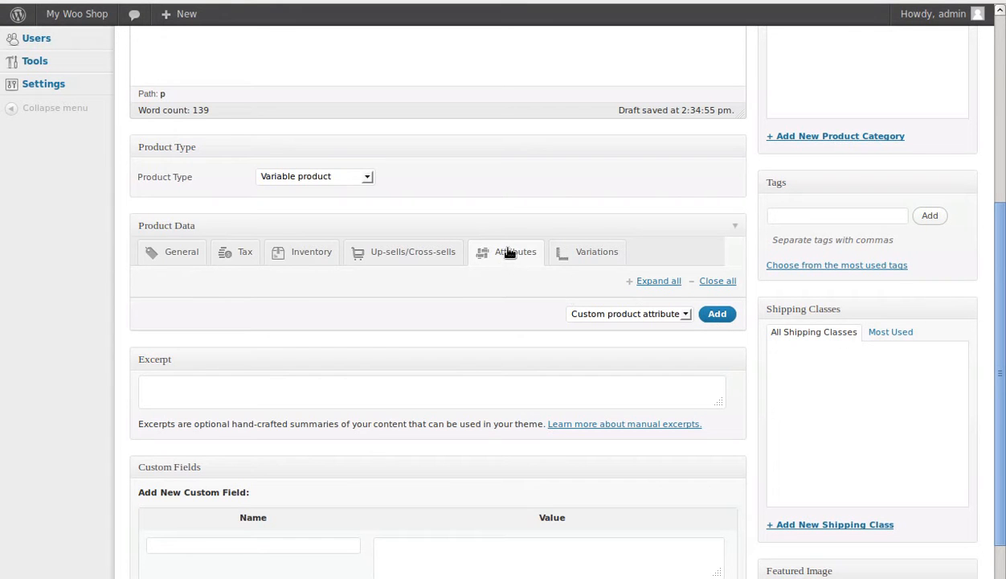
left_click(723, 318)
left_click(278, 366)
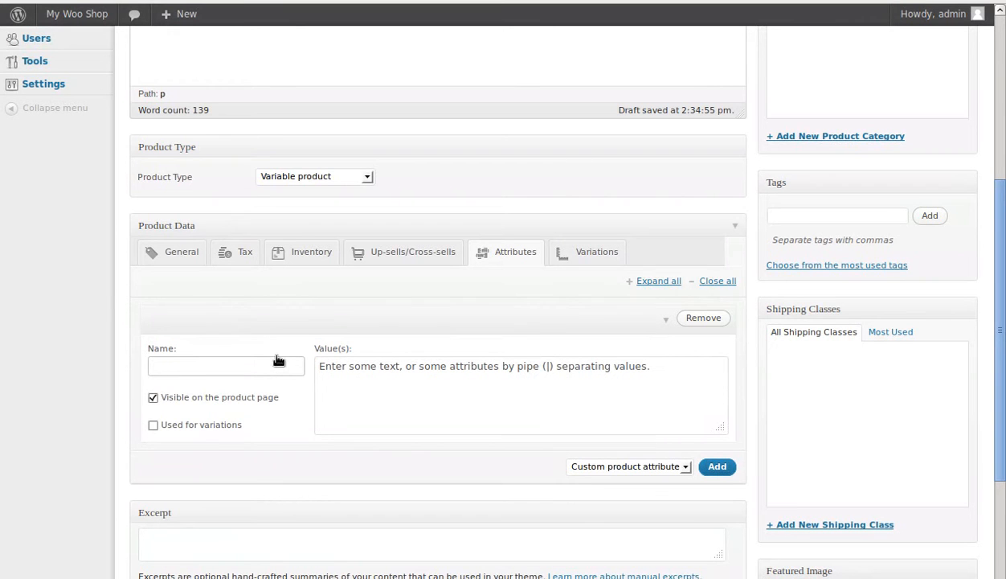
type("colou")
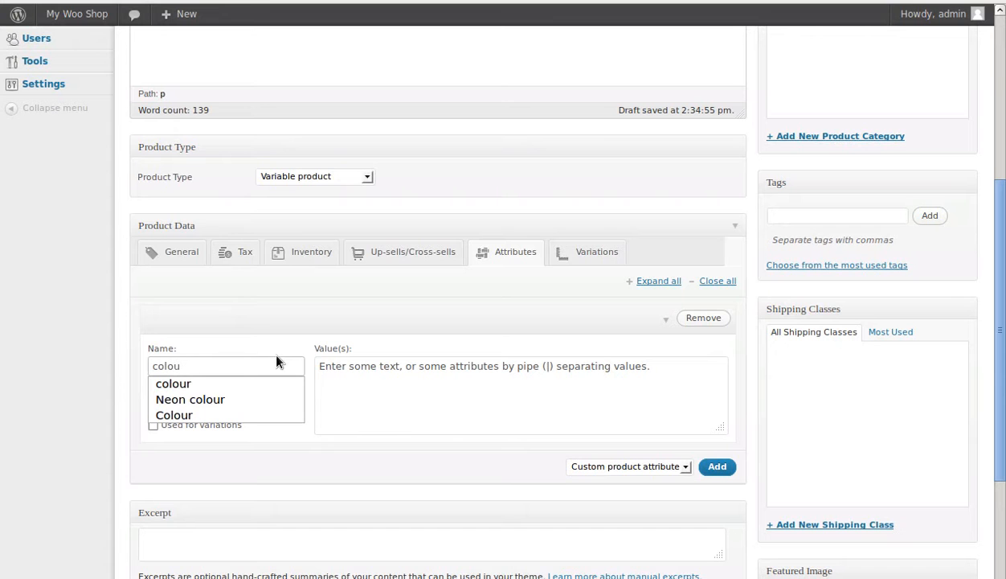
type("r")
key("Down")
Step: Enter "Red|Green|Blue" as the values of the colour attribute
left_click(341, 367)
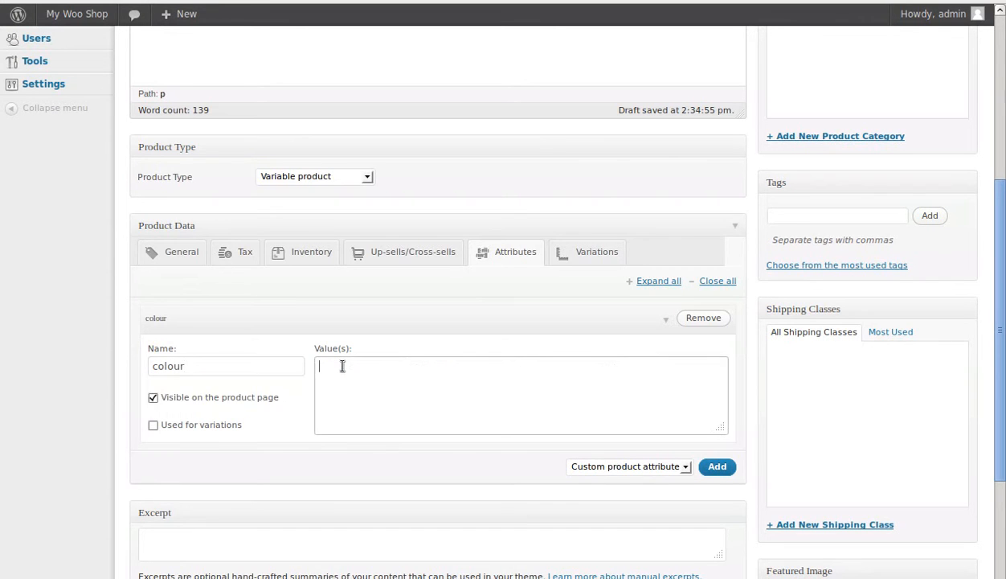
type("Red|Green|Blue")
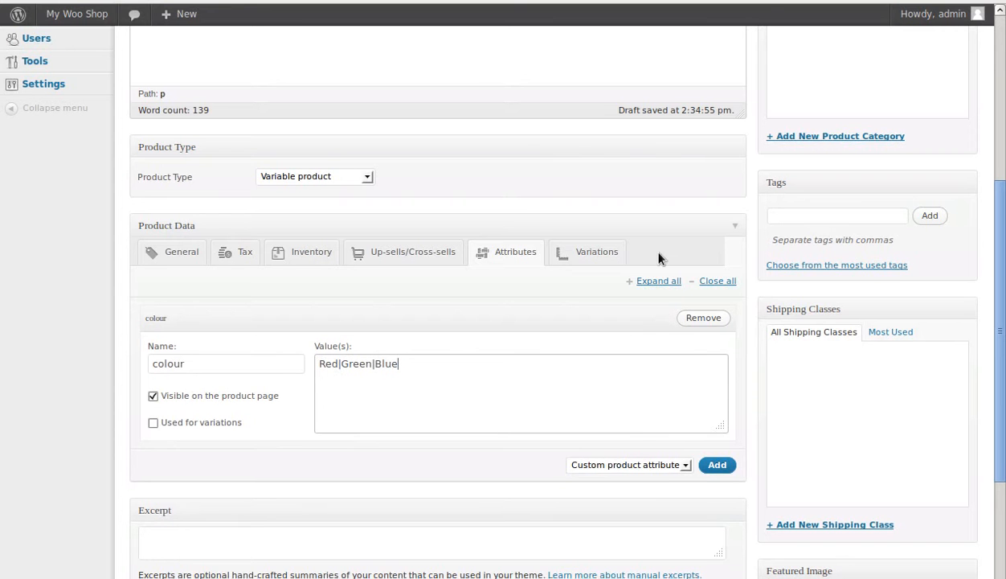
Step: Publish the New phone product
scroll(560, 312, "down", 6)
scroll(557, 301, "up", 10)
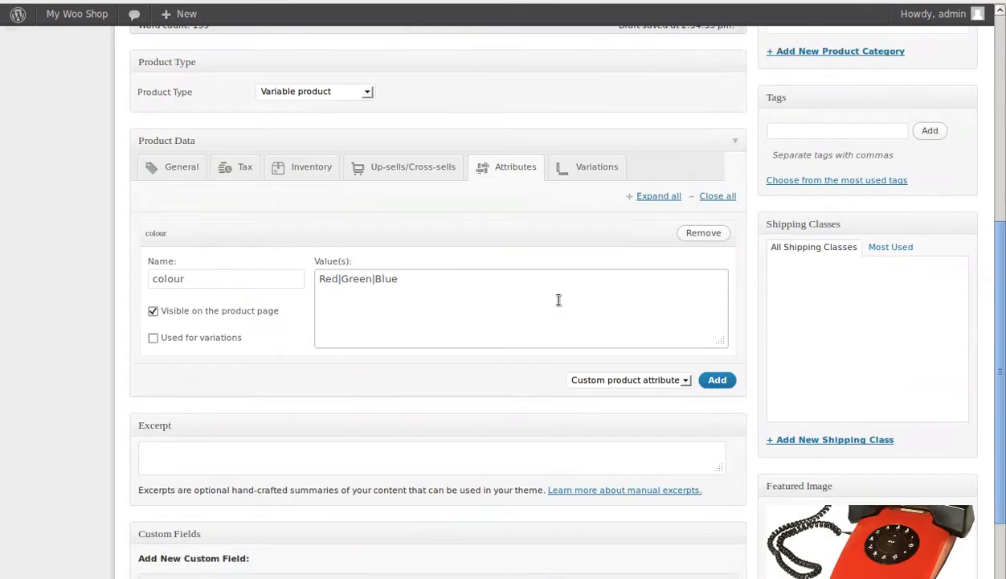
scroll(557, 303, "down", 3)
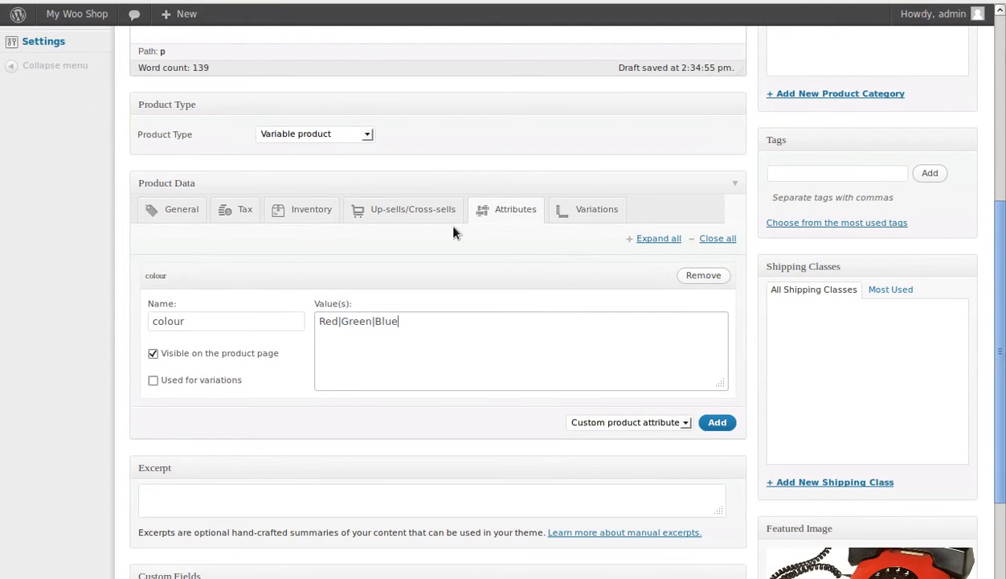
scroll(680, 309, "up", 5)
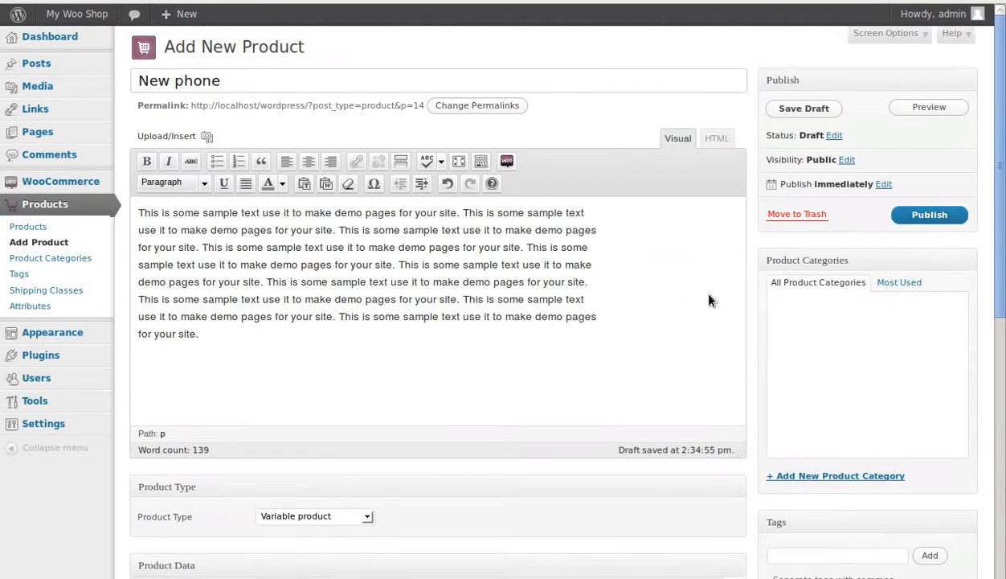
left_click(920, 215)
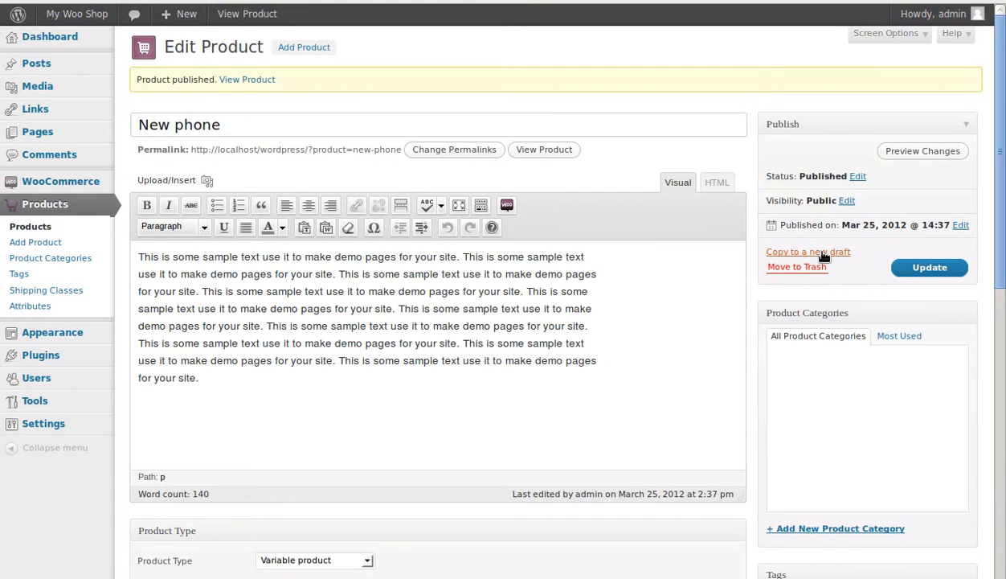
Step: Add a variation to the product and set its price to 11
scroll(680, 229, "down", 7)
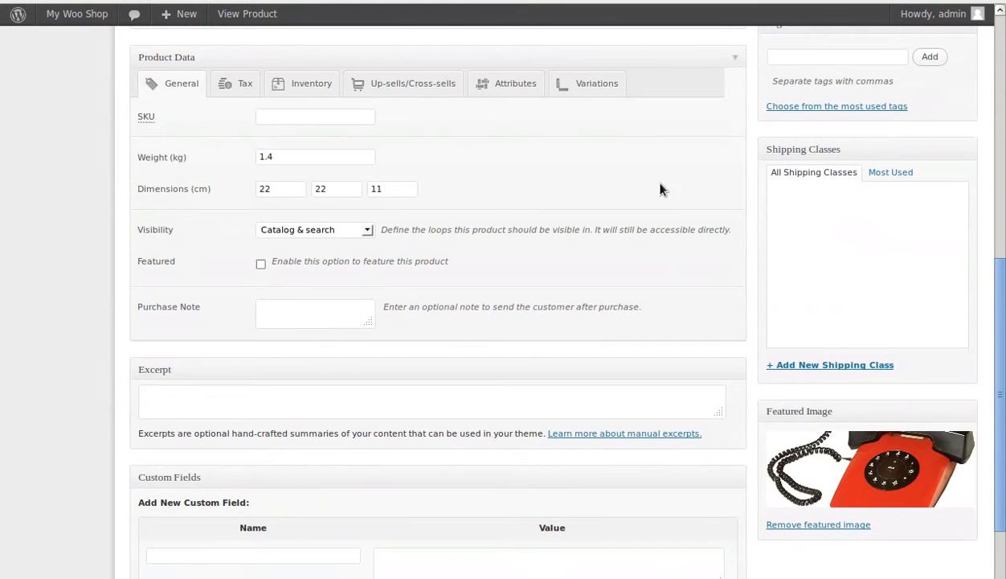
left_click(588, 85)
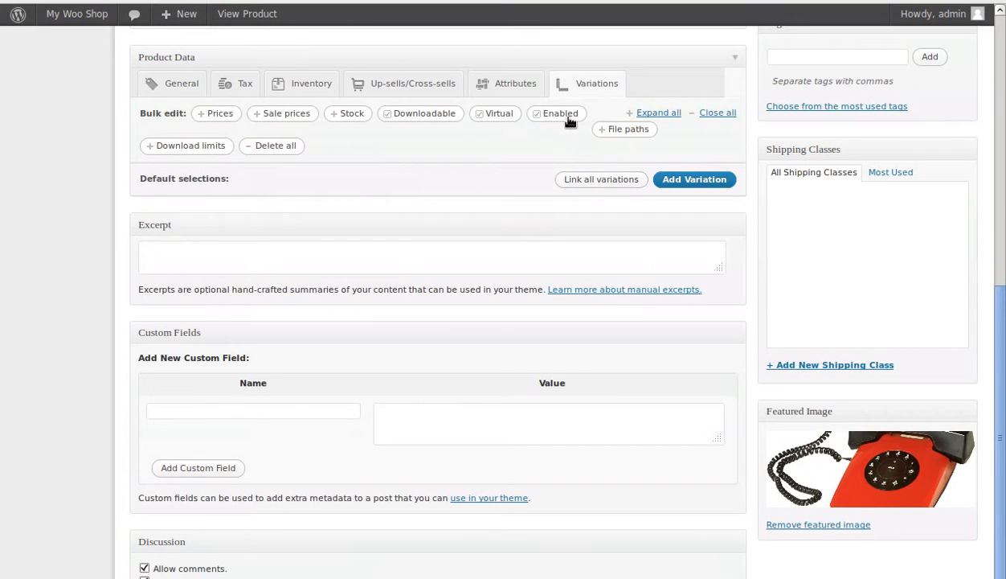
left_click(695, 179)
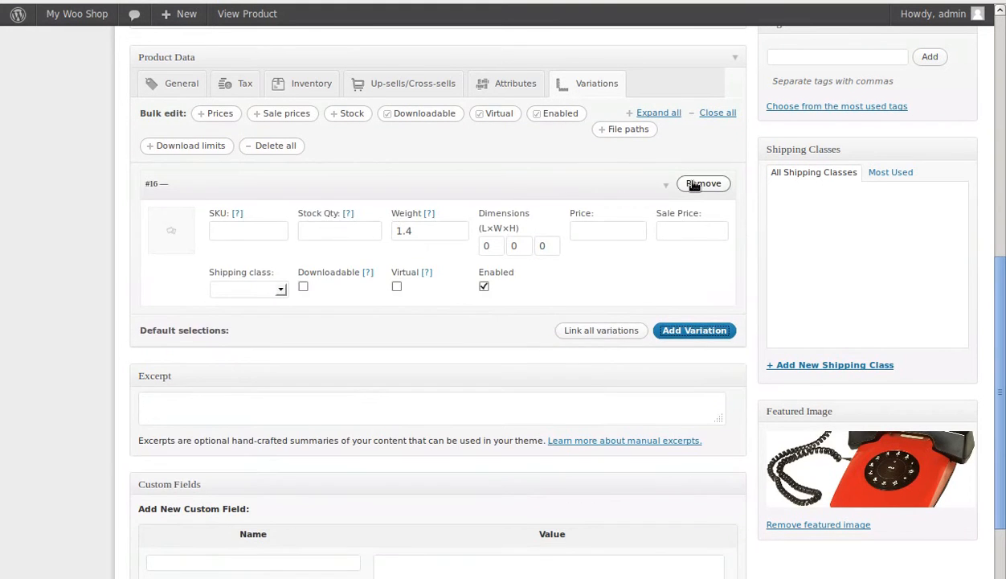
left_click(605, 230)
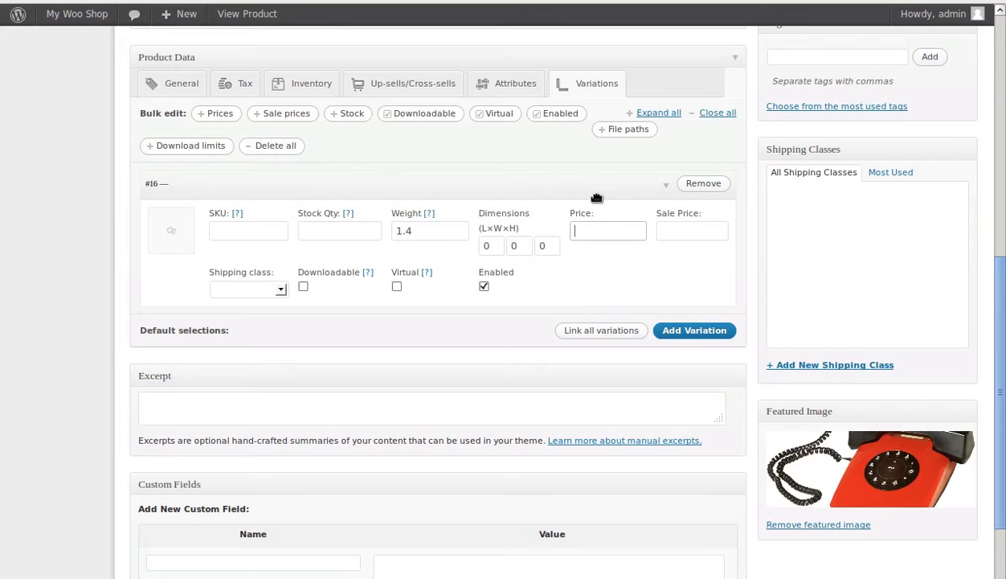
type("11")
key("Down")
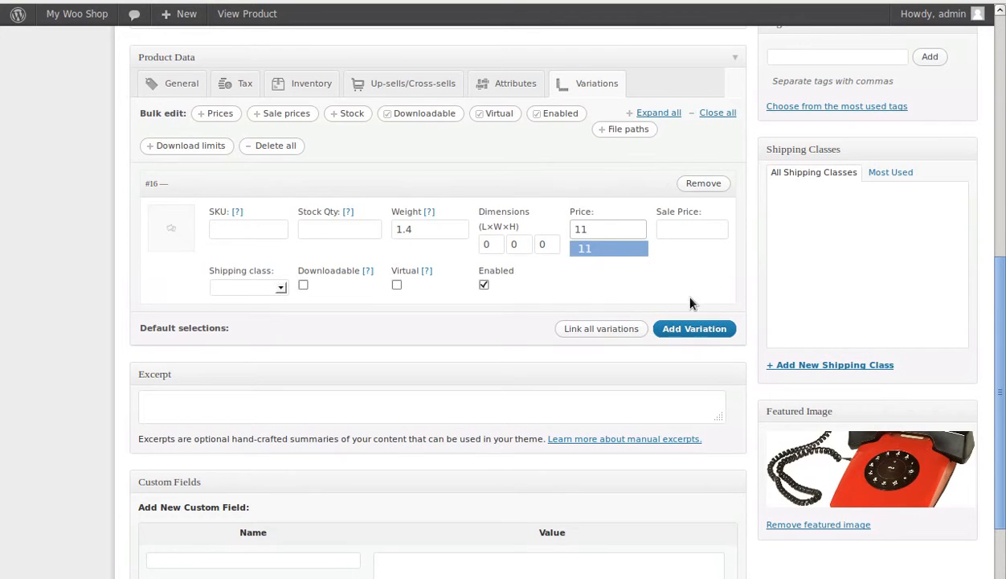
left_click(687, 297)
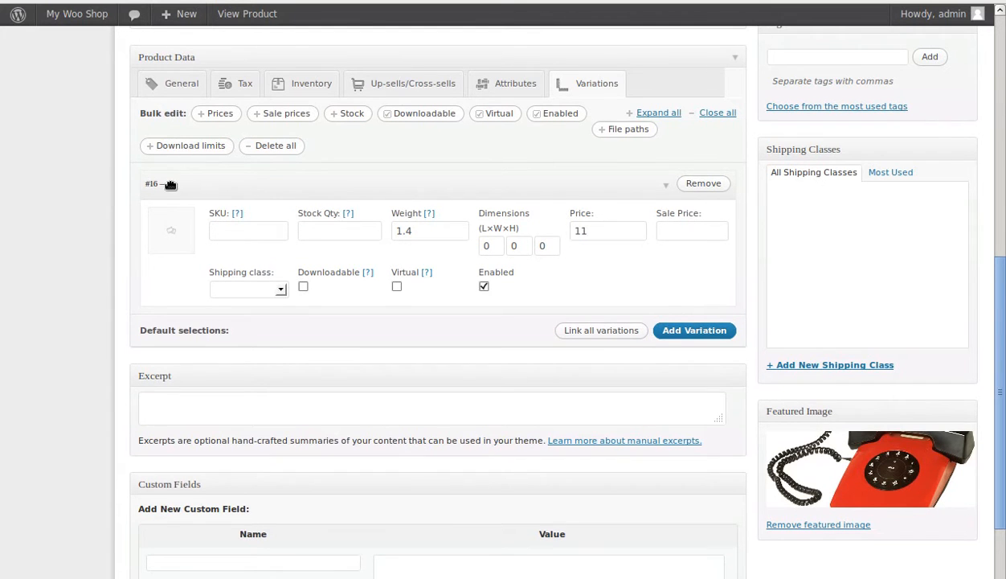
Step: Enable the colour attribute for use in variations, keeping it visible on the product page
left_click(498, 82)
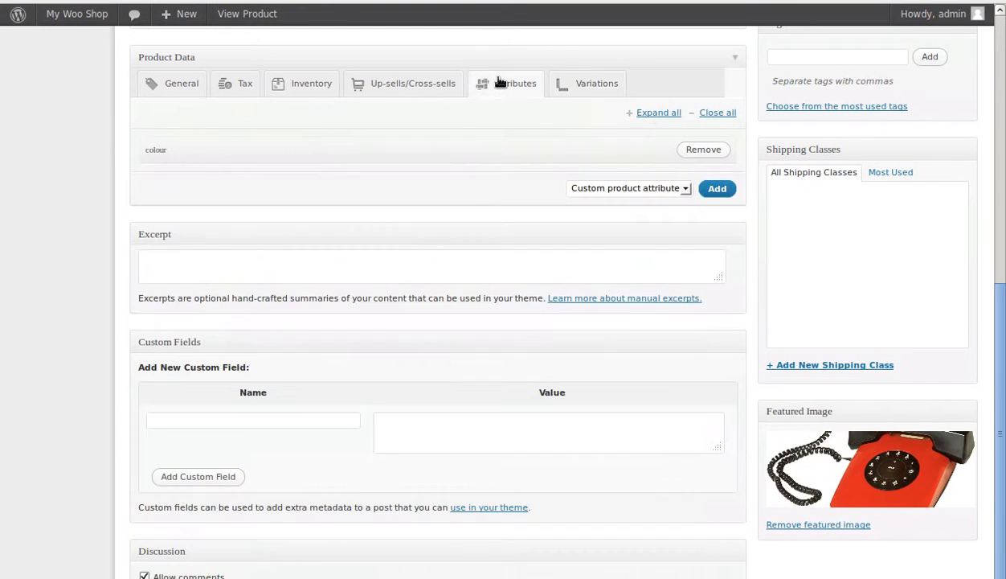
left_click(512, 149)
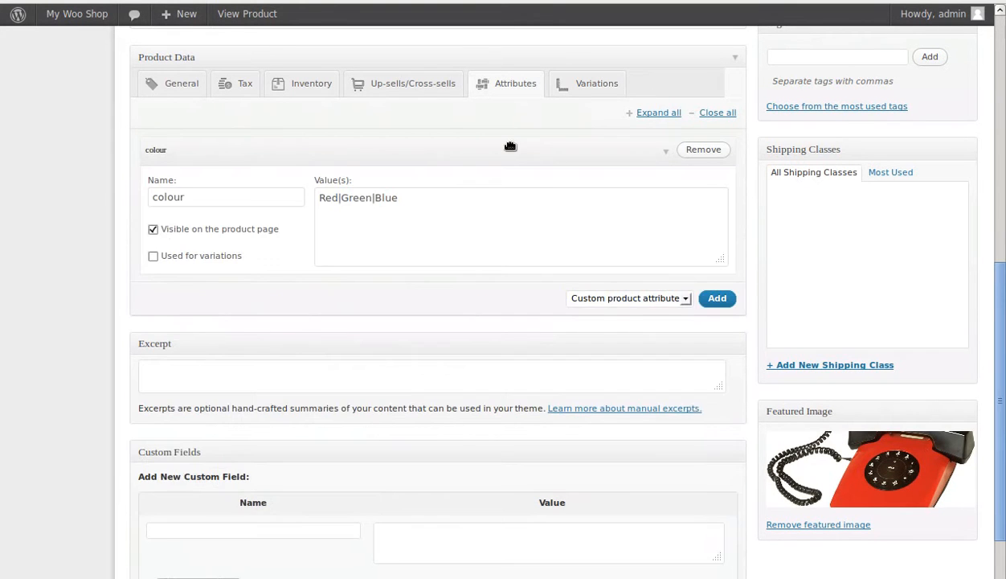
left_click(182, 84)
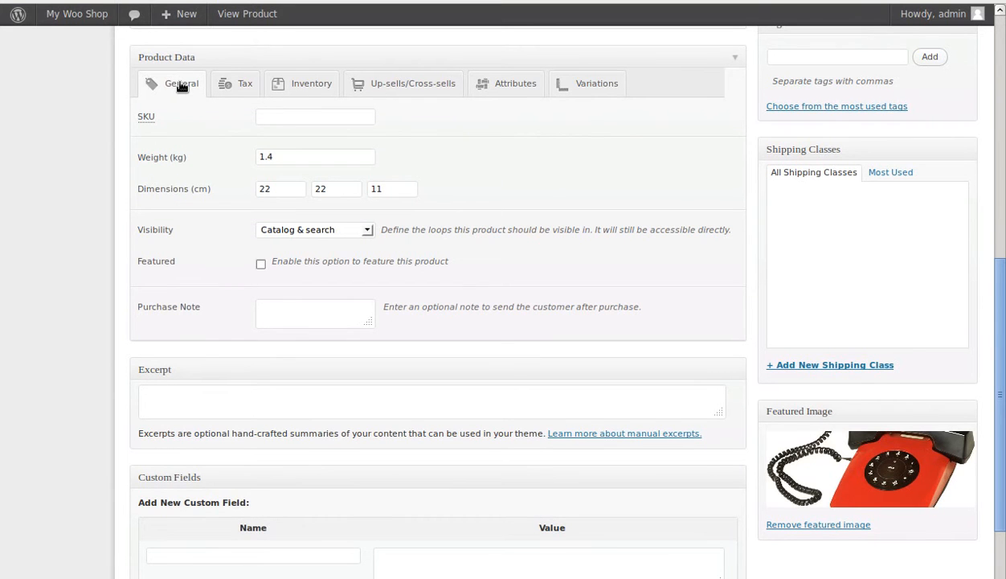
left_click(505, 85)
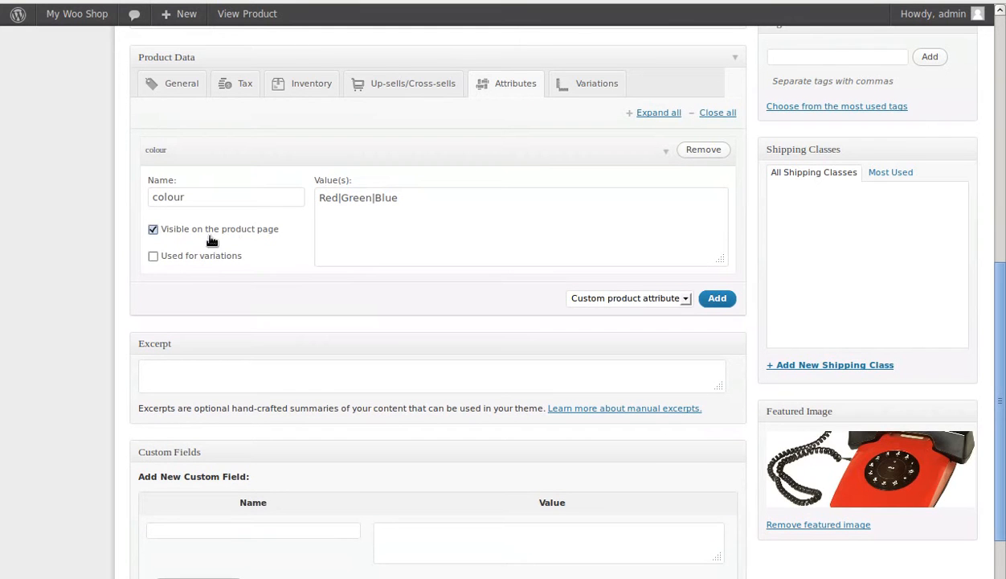
left_click(153, 258)
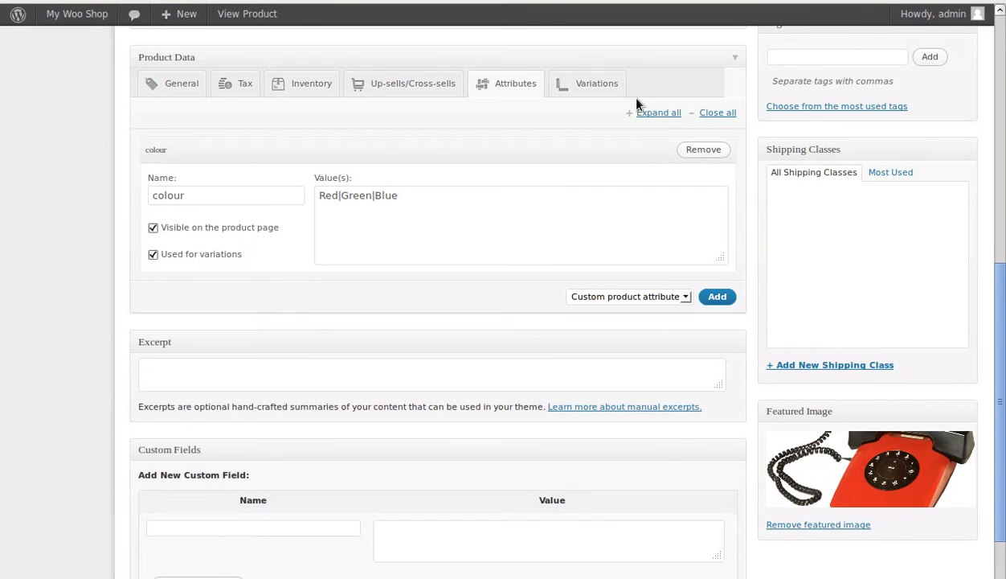
left_click(609, 85)
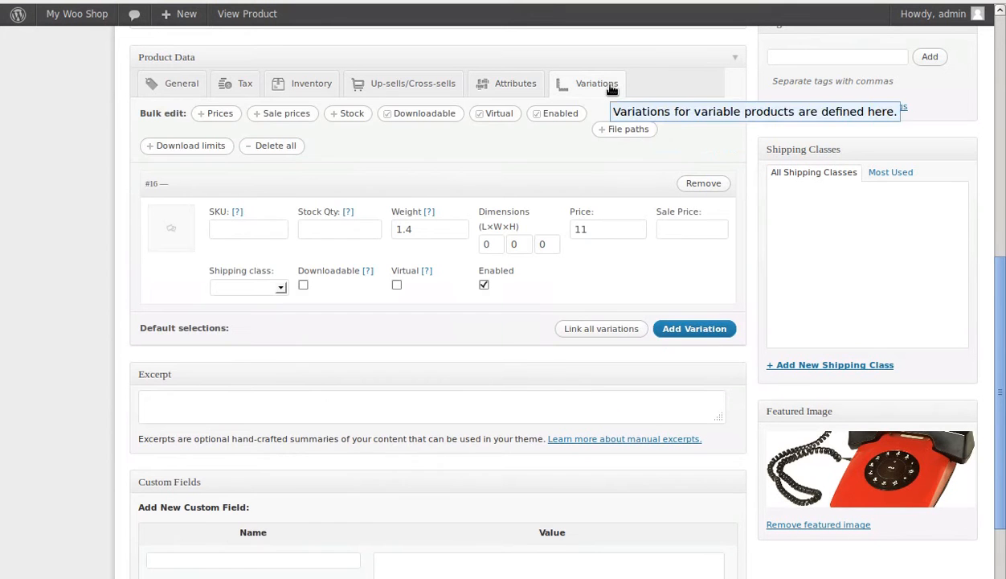
left_click(508, 83)
scroll(837, 353, "up", 4)
scroll(838, 352, "up", 3)
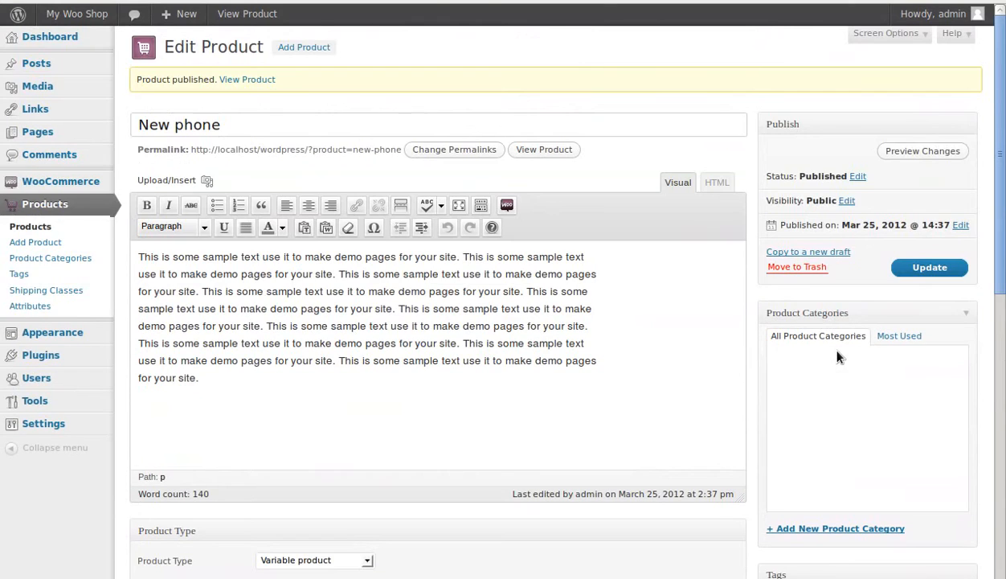
Step: Update the New phone product and add a second variation to it
left_click(953, 267)
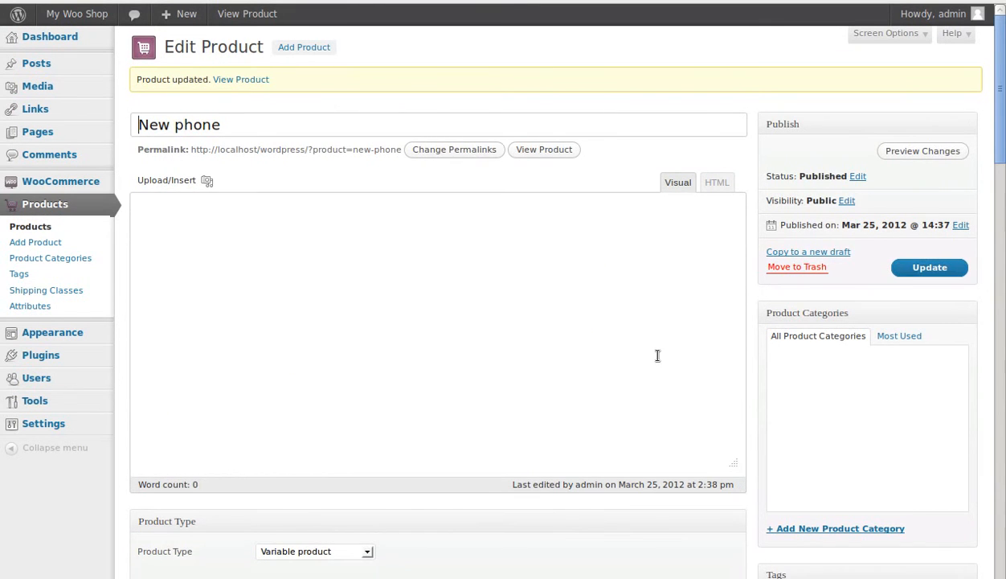
scroll(657, 358, "down", 6)
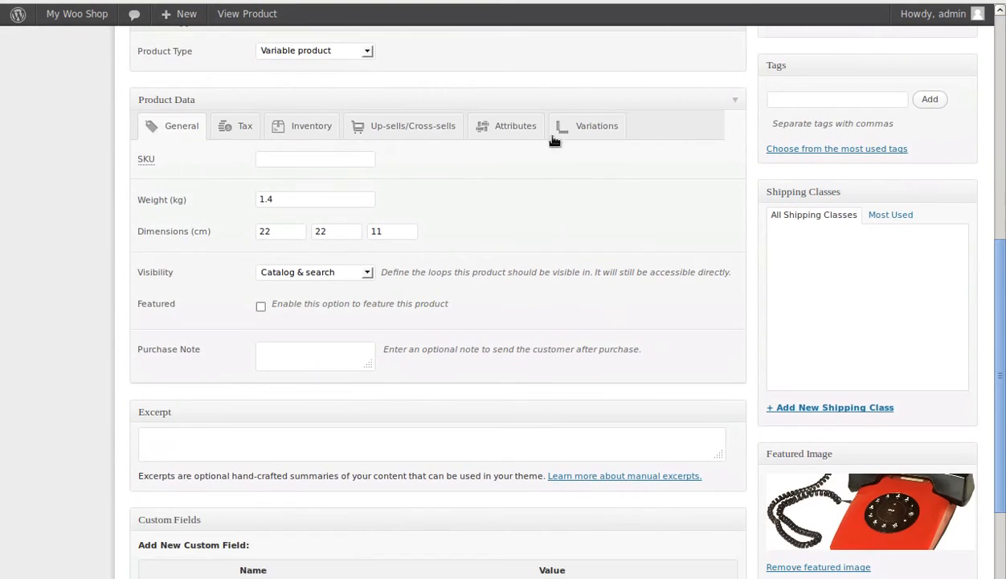
left_click(584, 128)
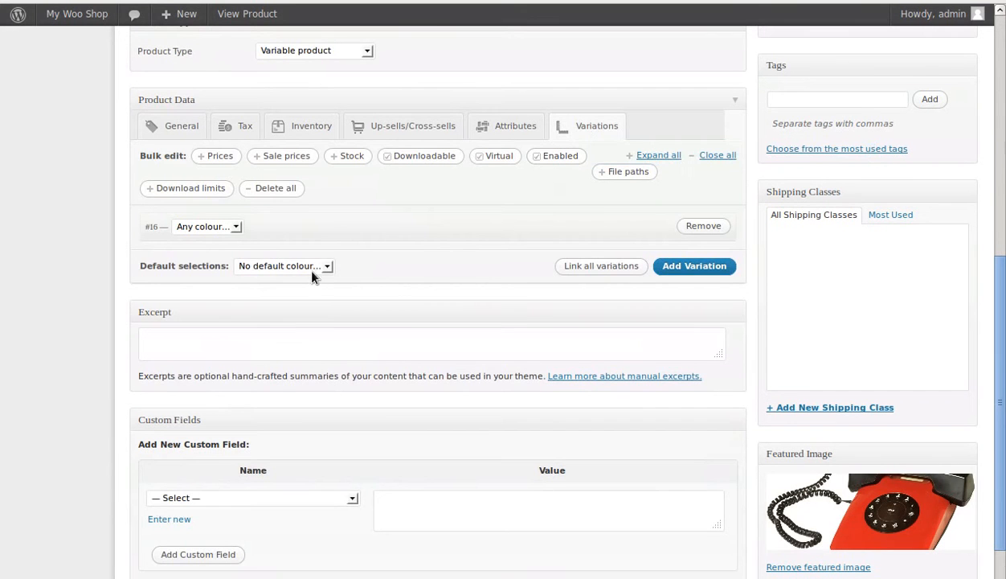
left_click(685, 266)
left_click(694, 271)
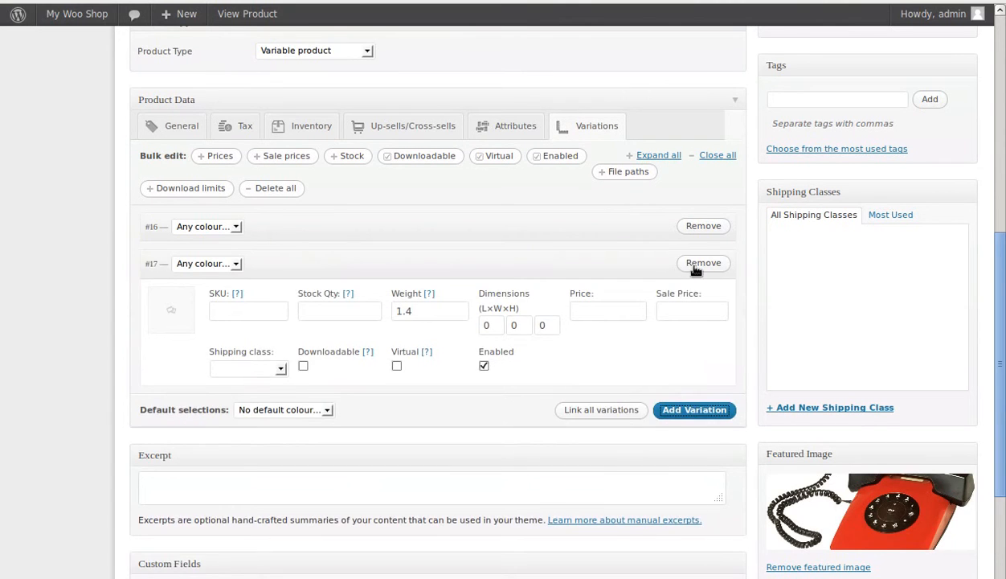
left_click(610, 311)
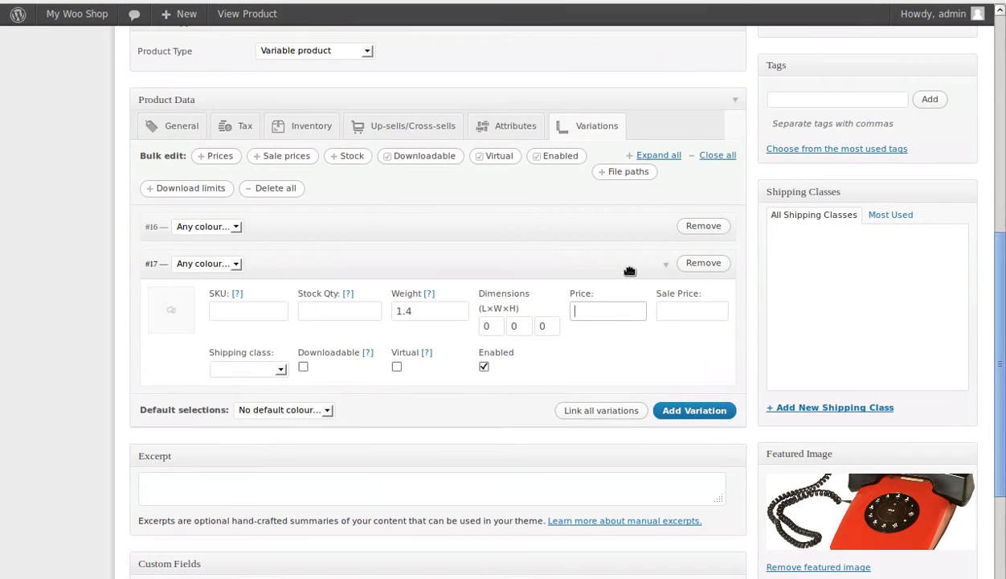
type("11")
left_click(237, 265)
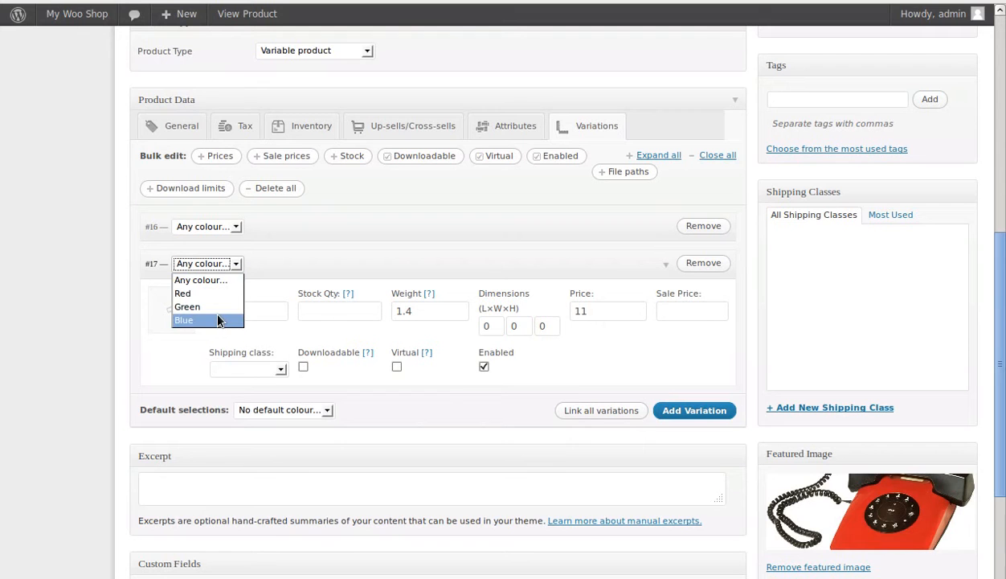
left_click(554, 267)
Step: Set the second variation's price to 14 and its colour to Green
left_click(606, 310)
left_click_drag(606, 310, 581, 312)
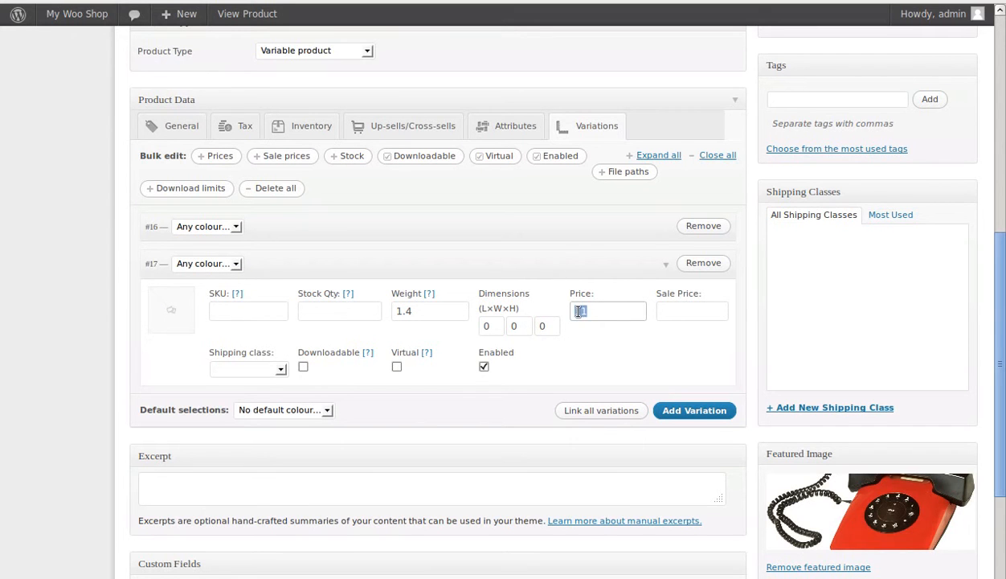
type("14")
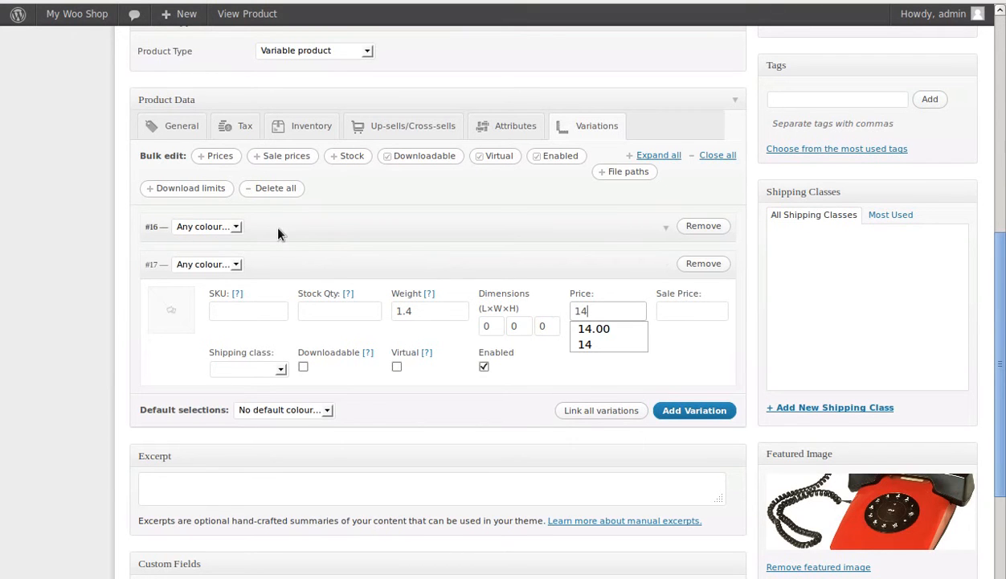
left_click(474, 273)
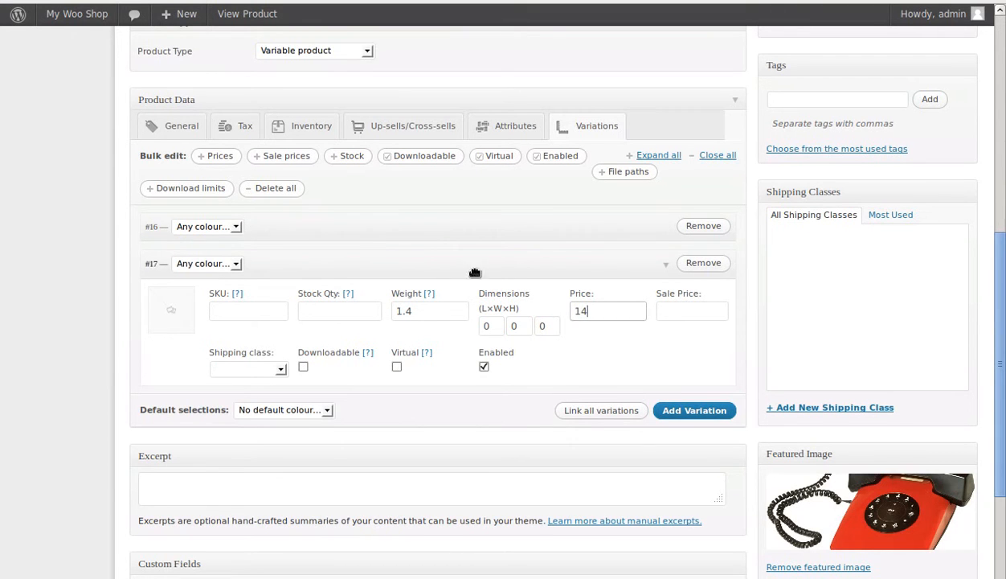
left_click(285, 266)
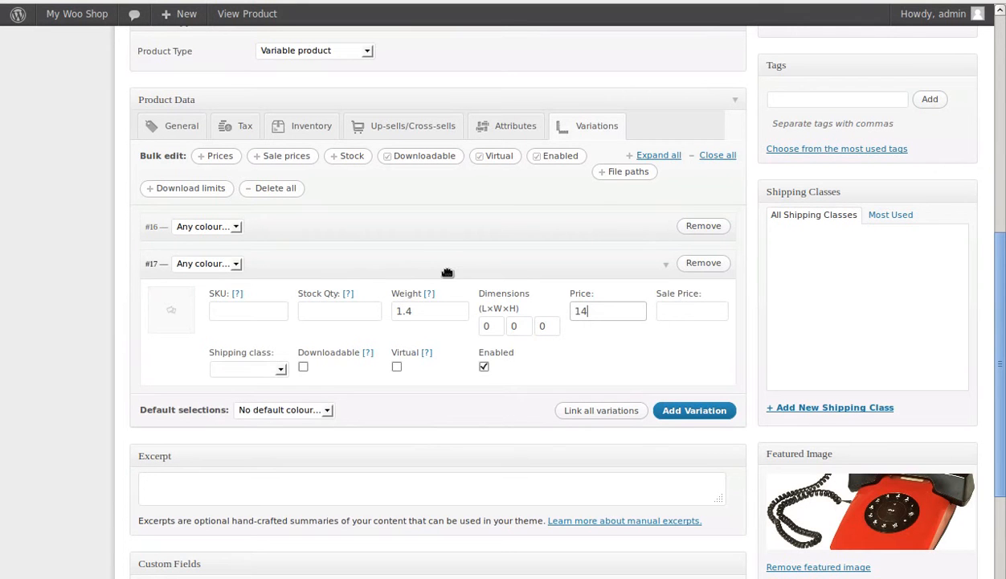
left_click(234, 266)
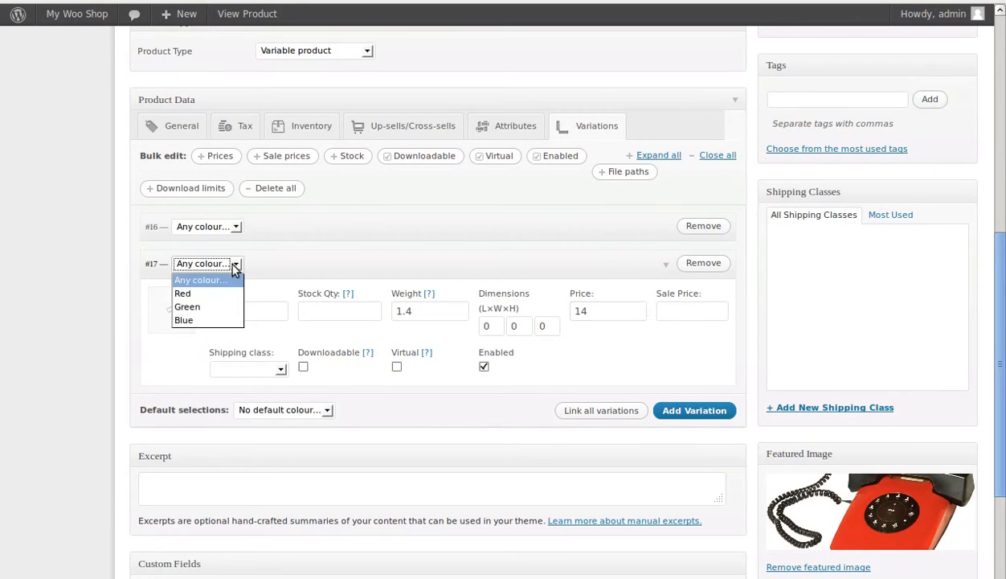
left_click(204, 301)
Step: Assign the colour Red to the first variation
left_click(479, 228)
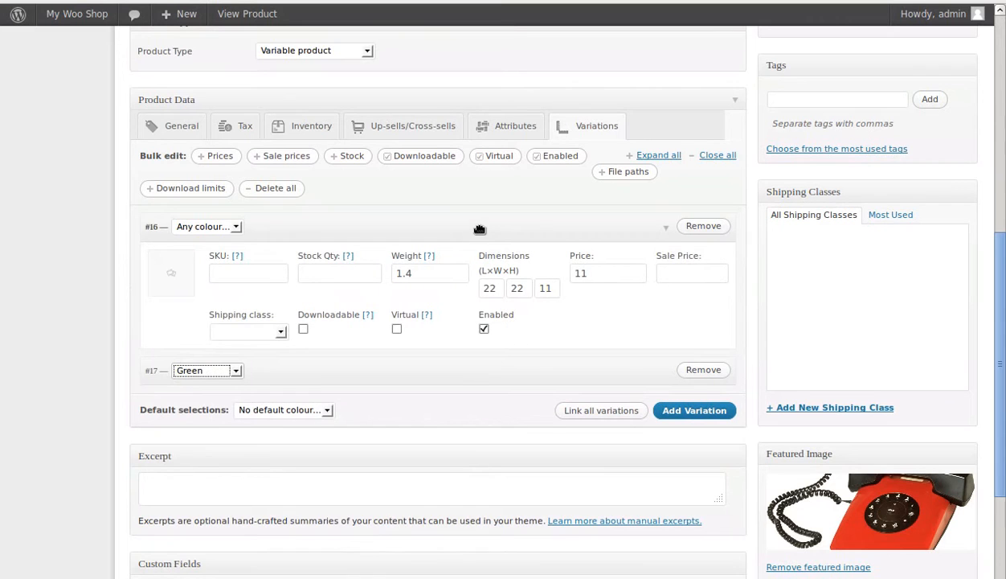
left_click(235, 227)
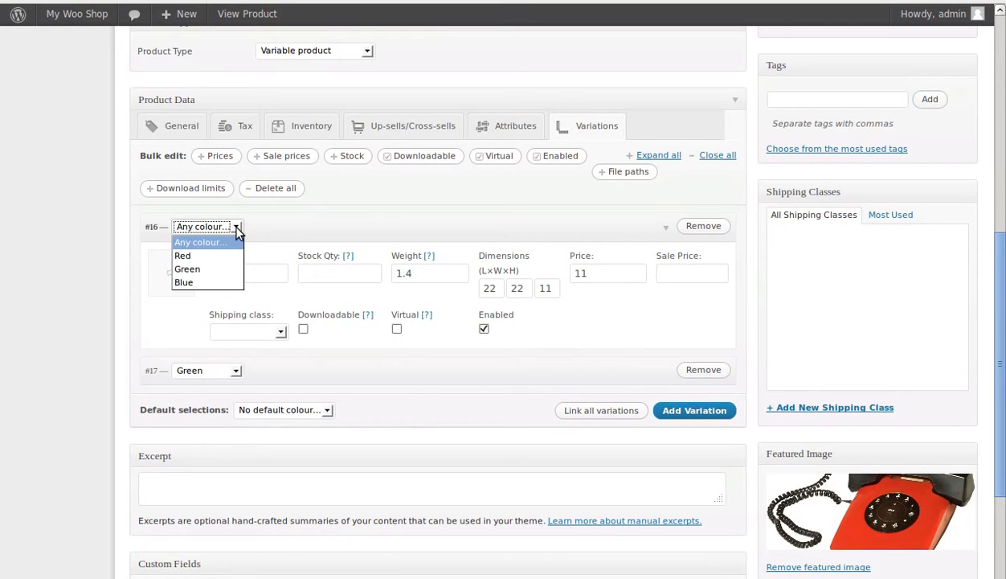
left_click(204, 256)
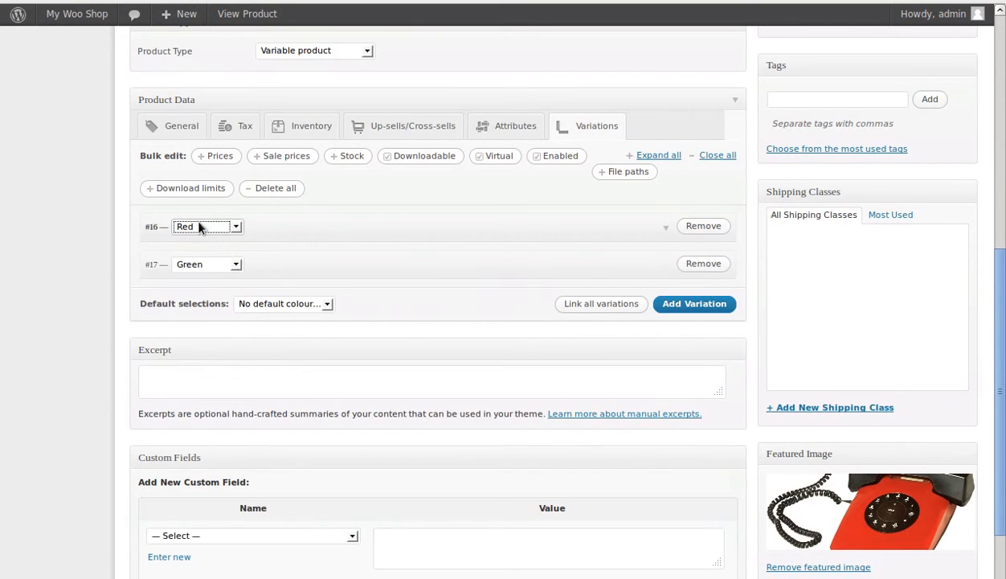
Step: Add a third variation with a price of 16 and the colour Blue
left_click(677, 308)
left_click(575, 302)
left_click(575, 303)
left_click(603, 348)
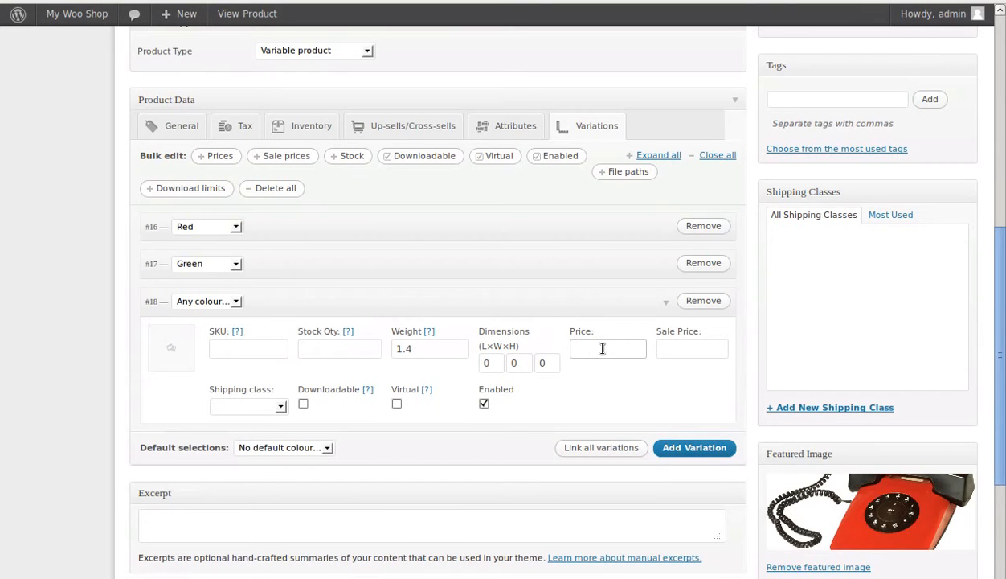
type("16")
left_click(603, 400)
left_click(234, 302)
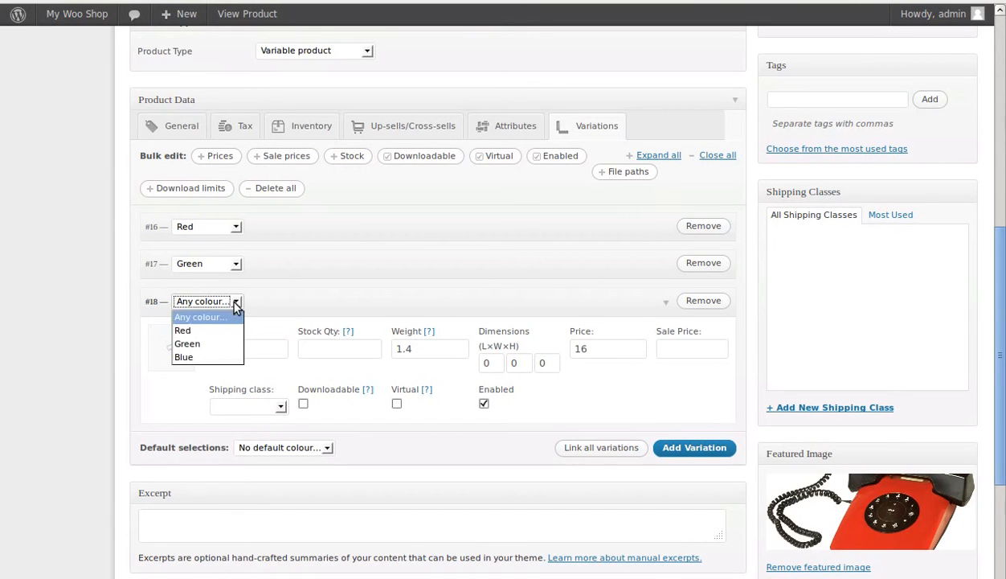
left_click(197, 356)
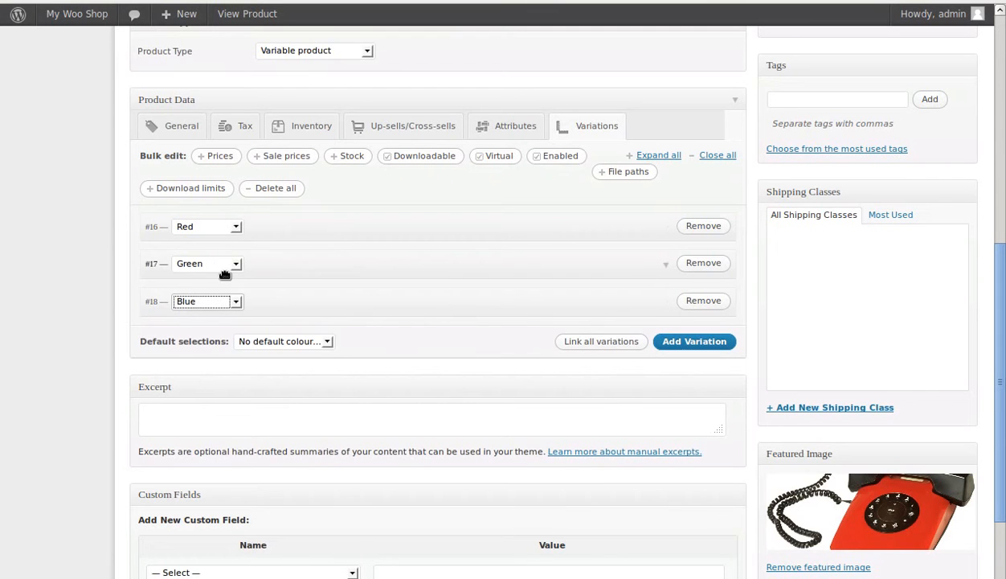
Step: Check the price of the Blue variation and update the product
left_click(403, 316)
left_click_drag(609, 351, 568, 347)
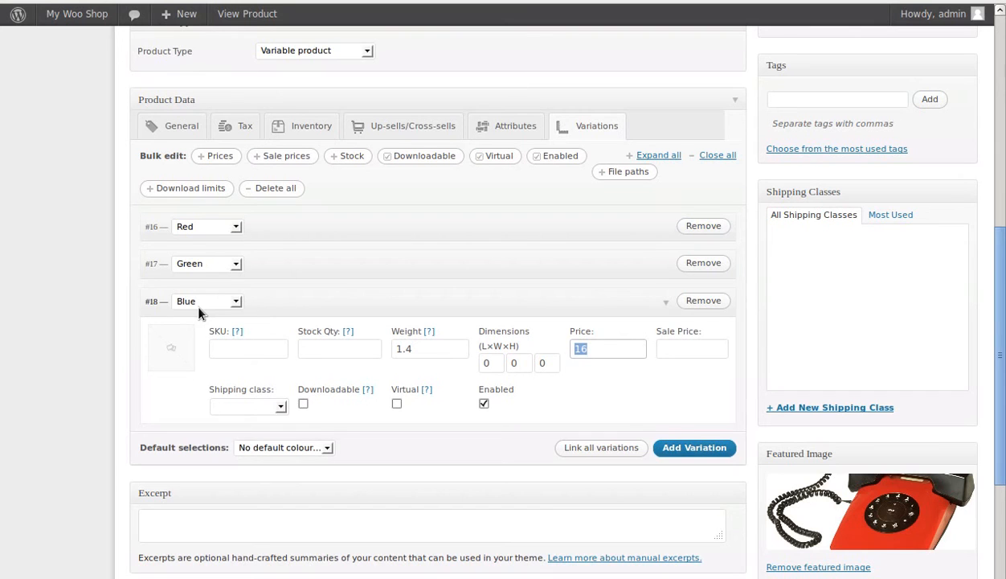
left_click(388, 305)
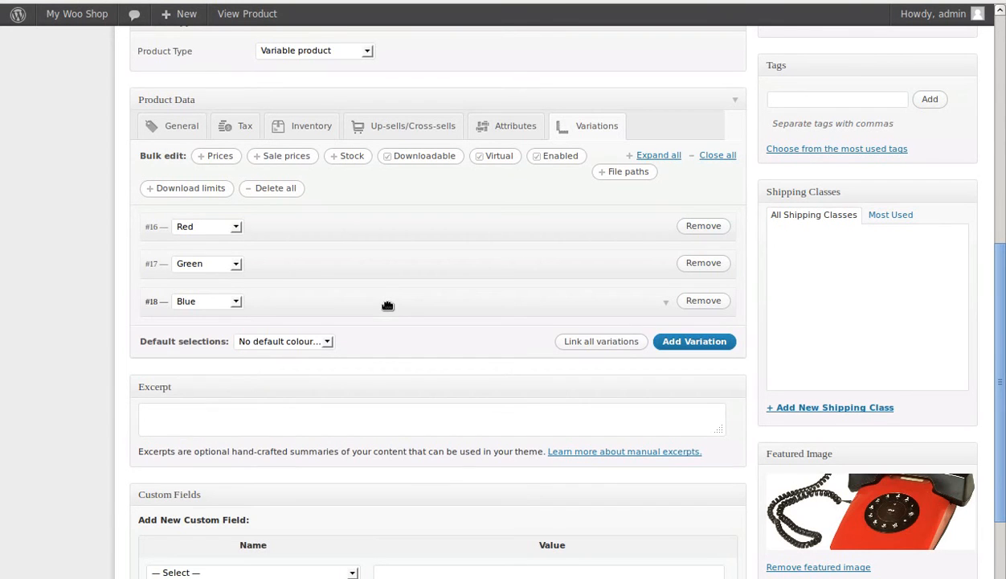
scroll(762, 366, "up", 3)
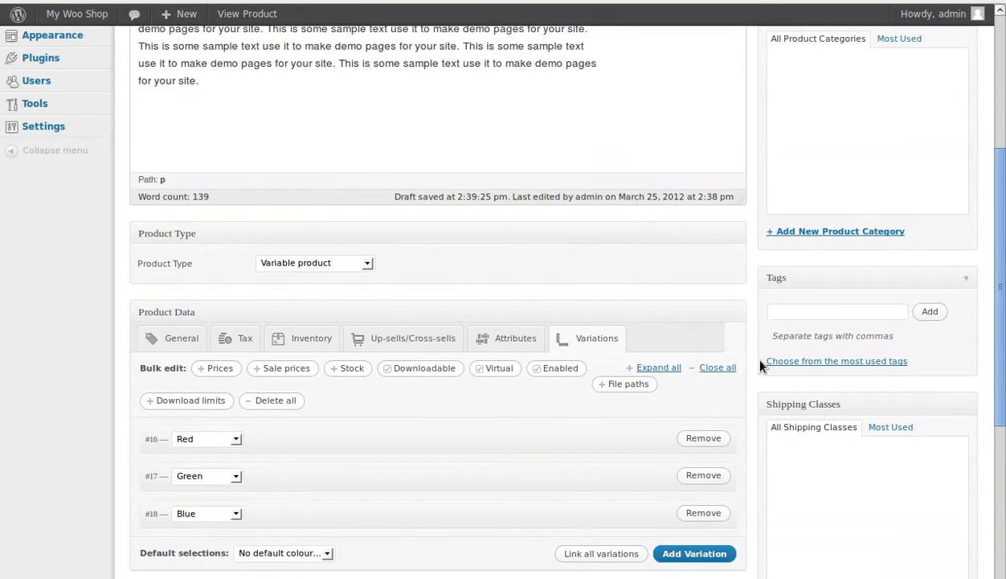
scroll(761, 364, "up", 4)
left_click(898, 272)
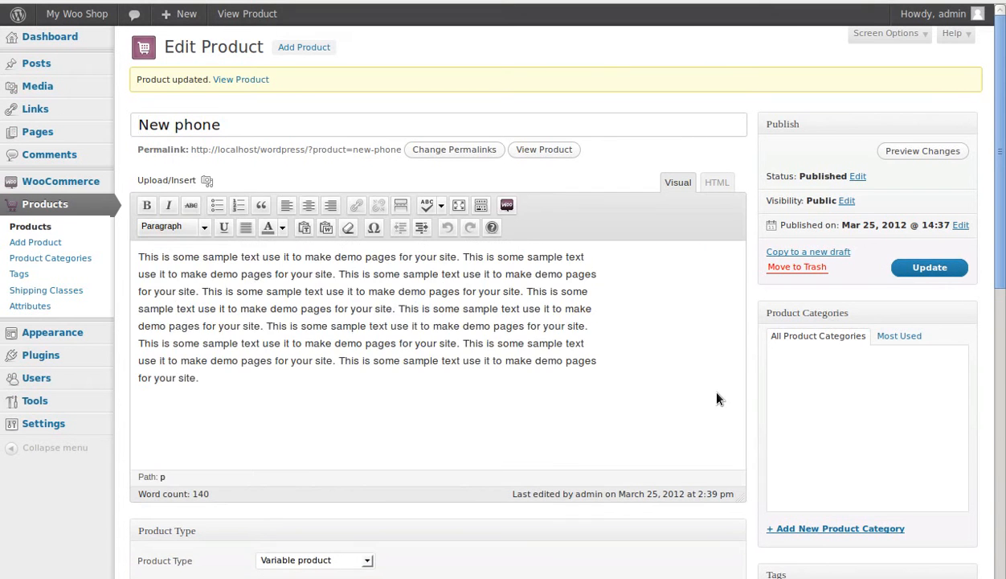
Step: Compare the Green variation's weight and dimensions with the product's general data
scroll(718, 398, "down", 6)
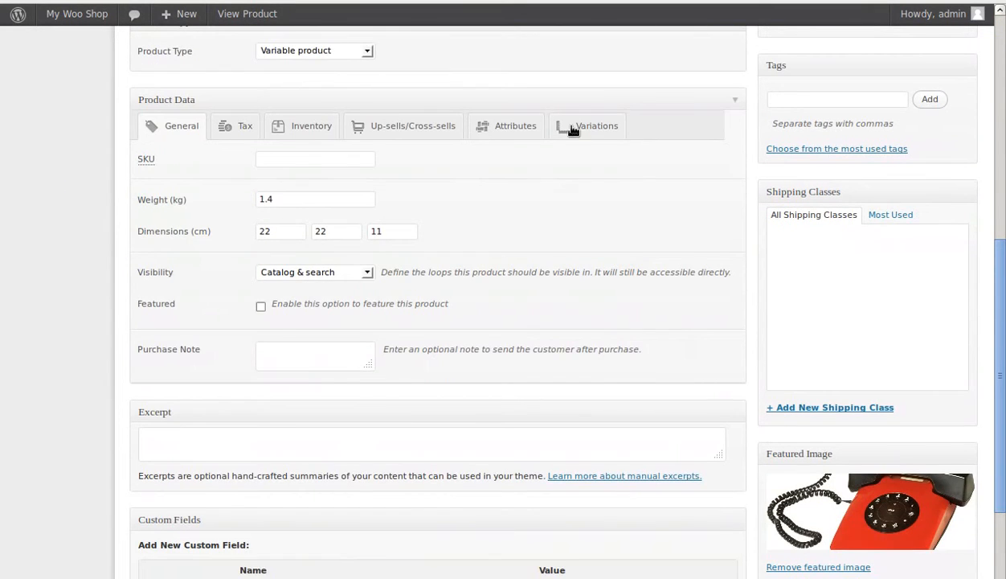
left_click(572, 128)
left_click(554, 272)
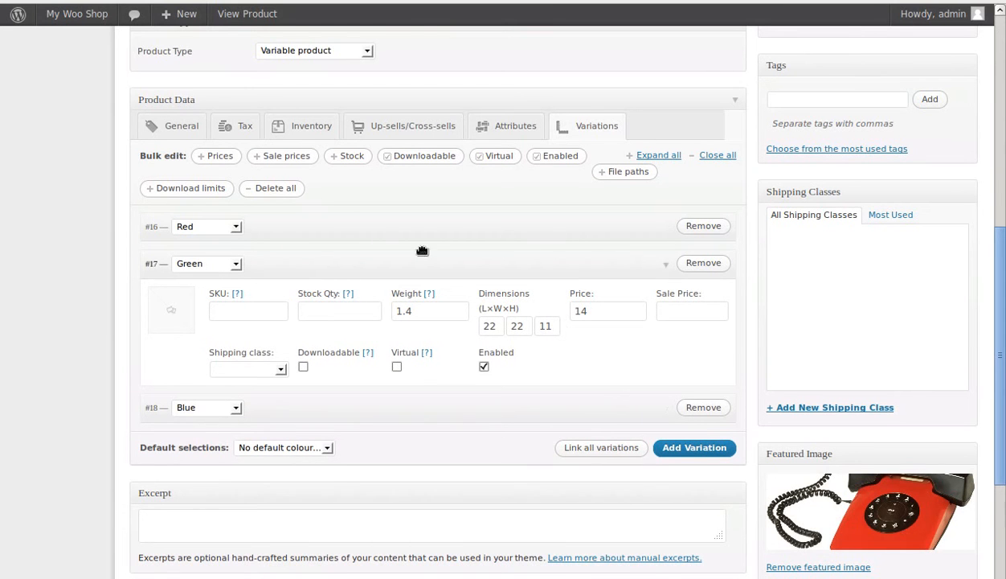
left_click(182, 127)
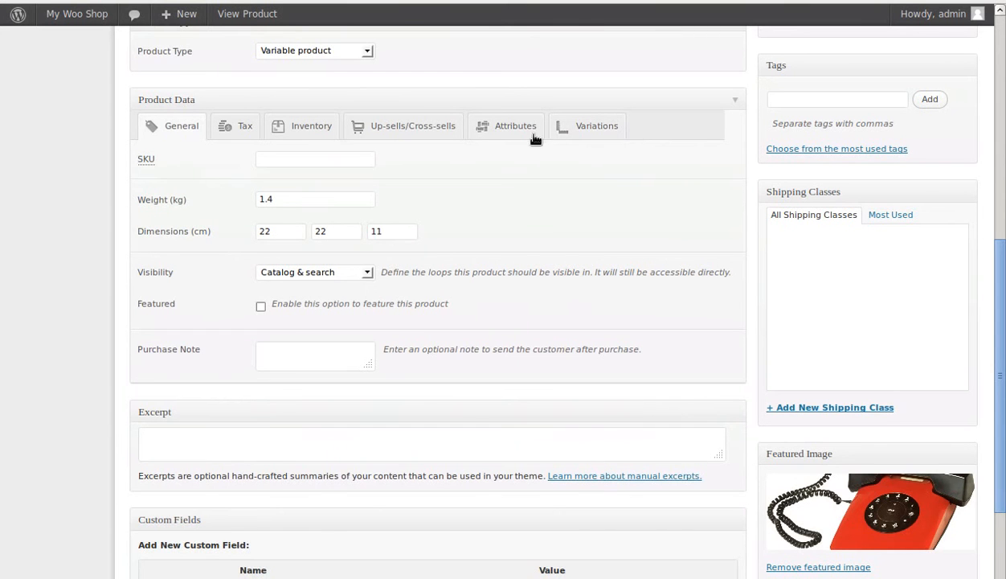
left_click(595, 130)
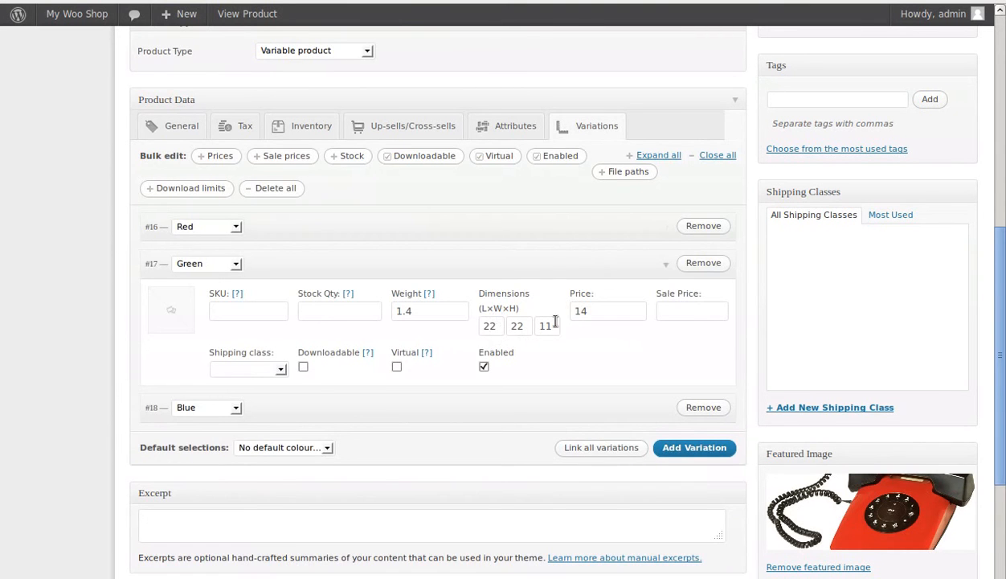
Step: Update the product again and open its page in the shop
scroll(648, 440, "up", 3)
scroll(648, 440, "up", 9)
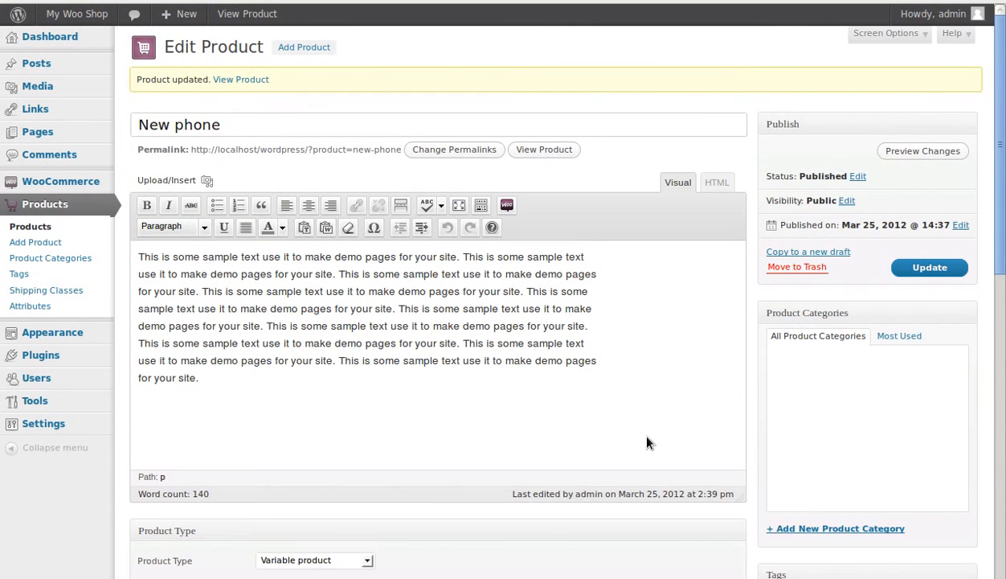
left_click(924, 272)
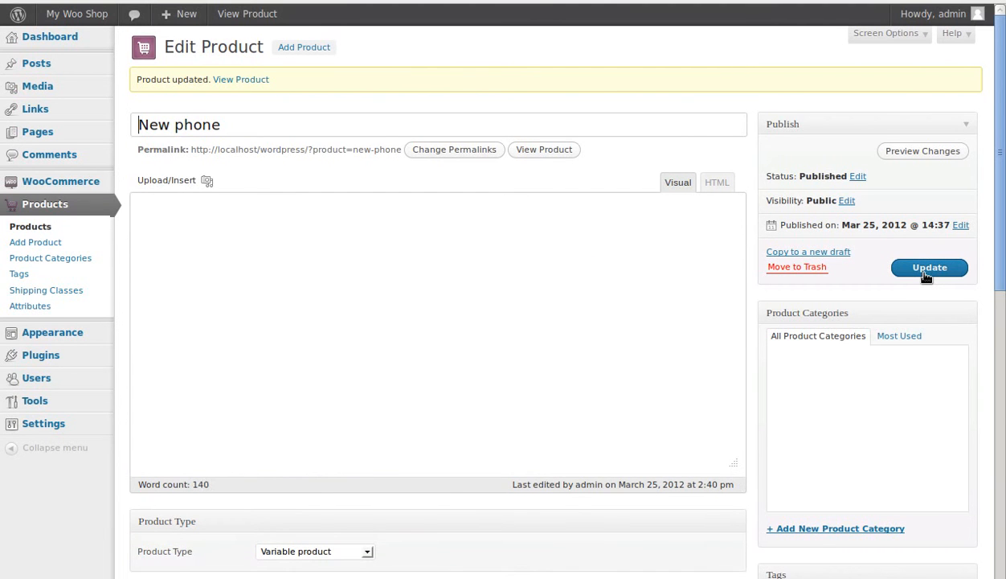
left_click(546, 151)
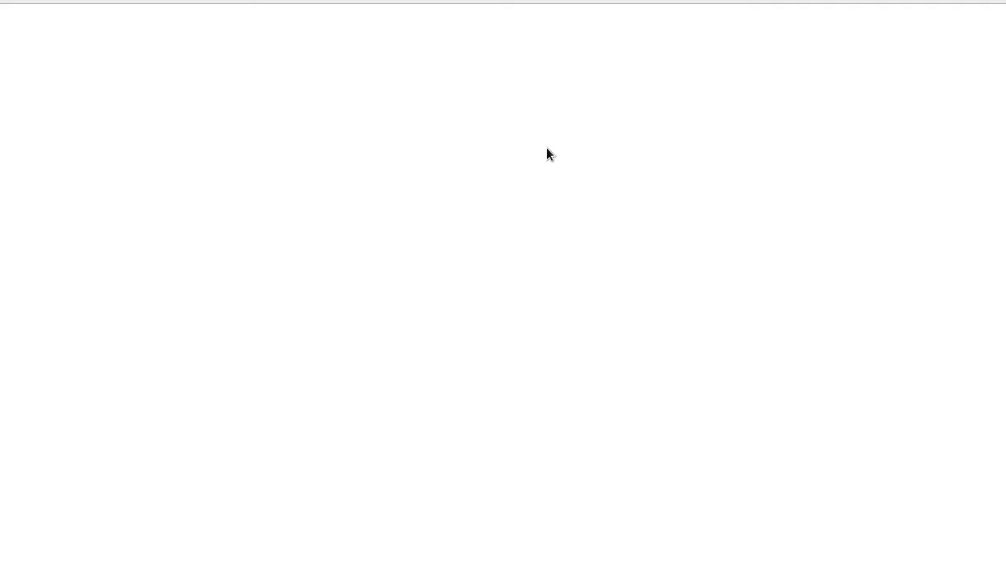
Step: Check the prices of the Green and Blue colour options on the product page, leaving Blue selected
scroll(577, 313, "down", 5)
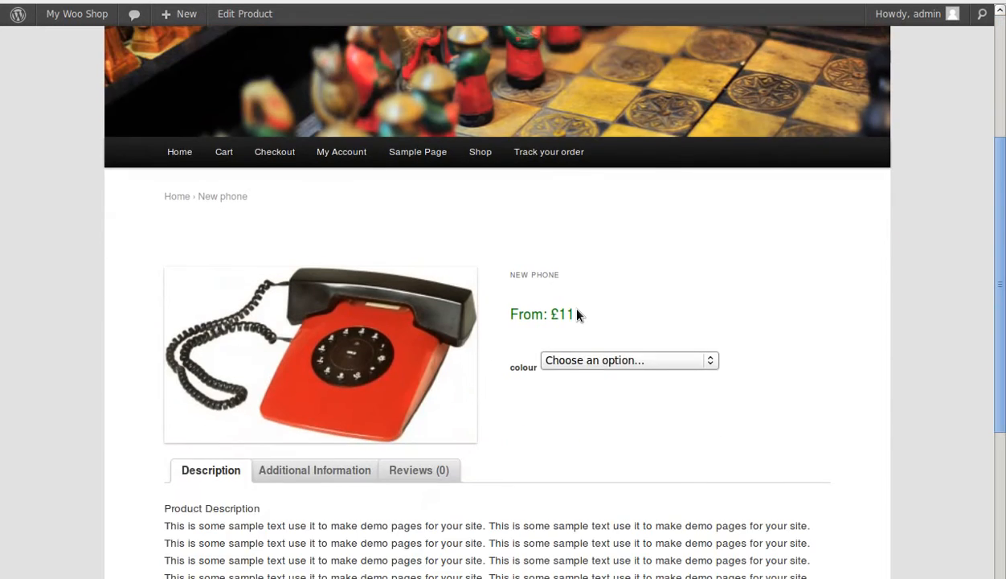
scroll(577, 314, "down", 3)
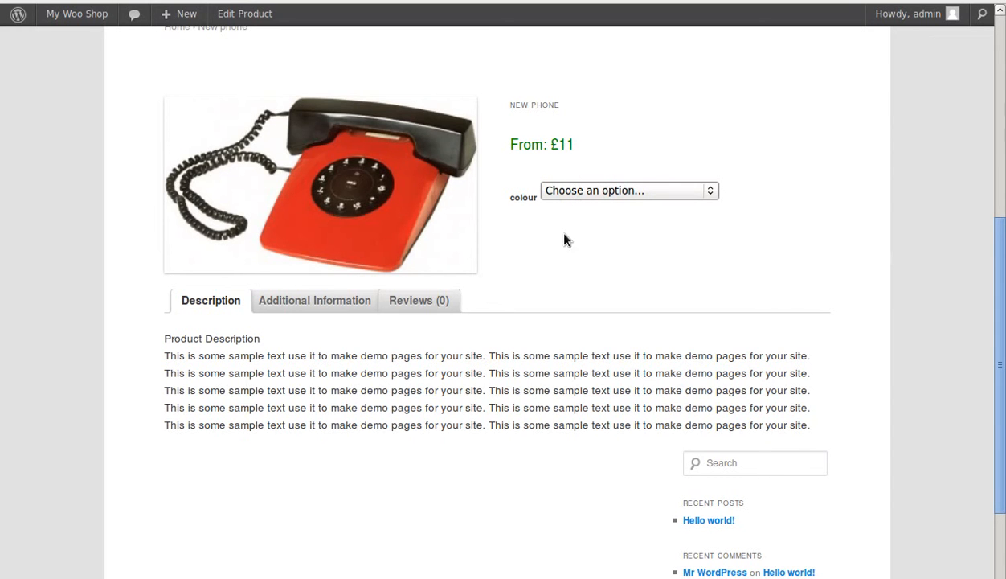
left_click(592, 192)
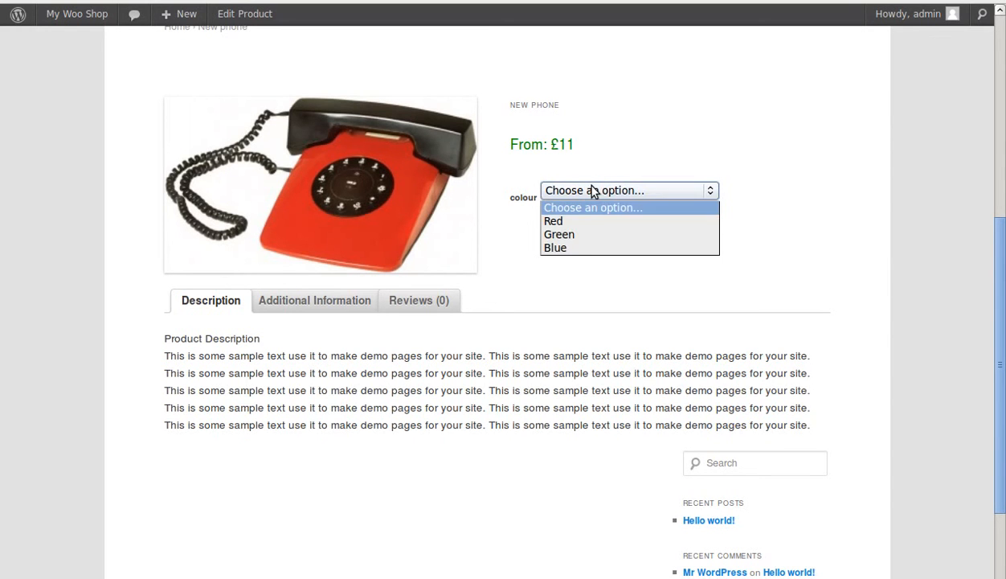
left_click(569, 238)
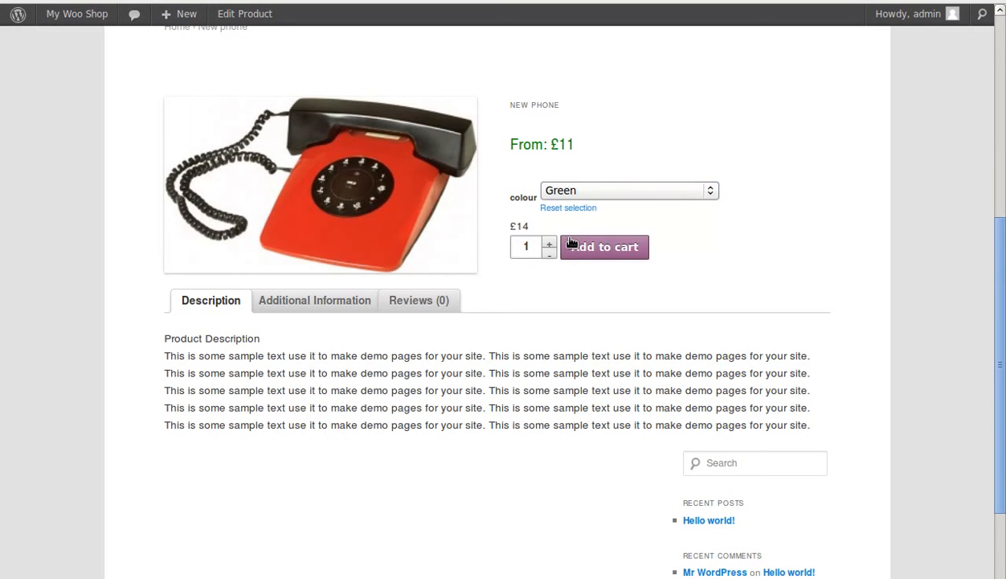
left_click(577, 192)
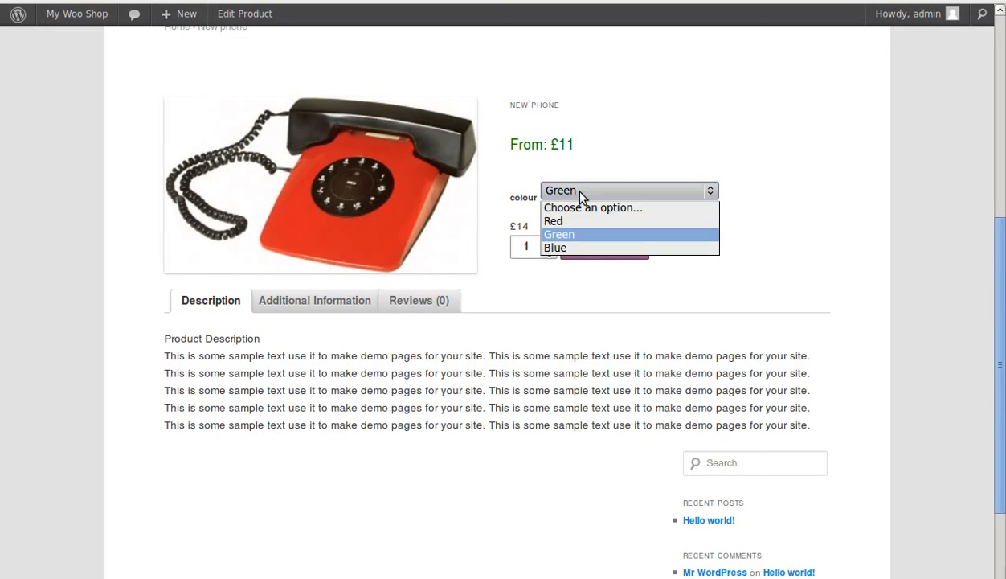
left_click(569, 248)
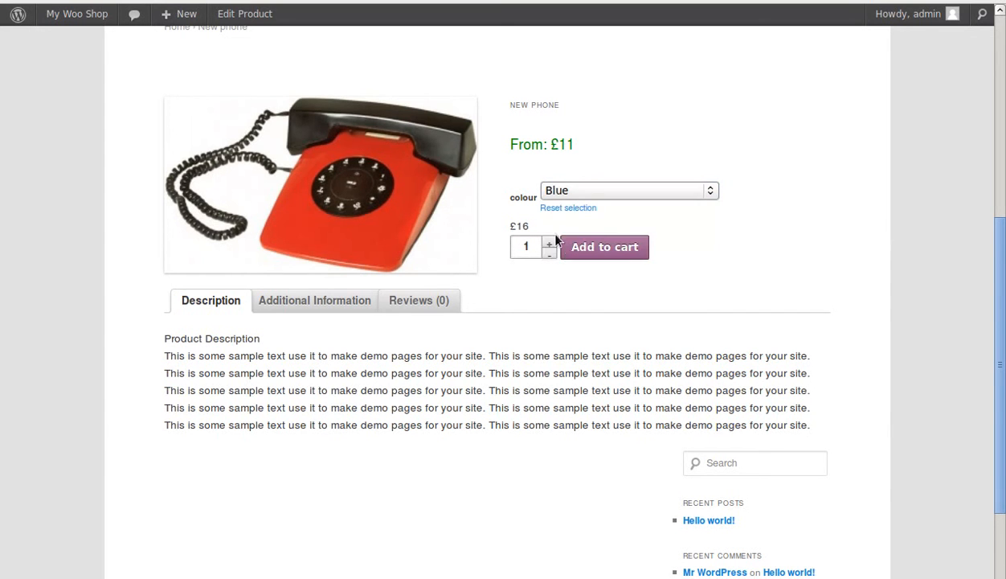
Step: Add one Blue New phone to the cart and view the cart
left_click(620, 248)
scroll(621, 253, "down", 5)
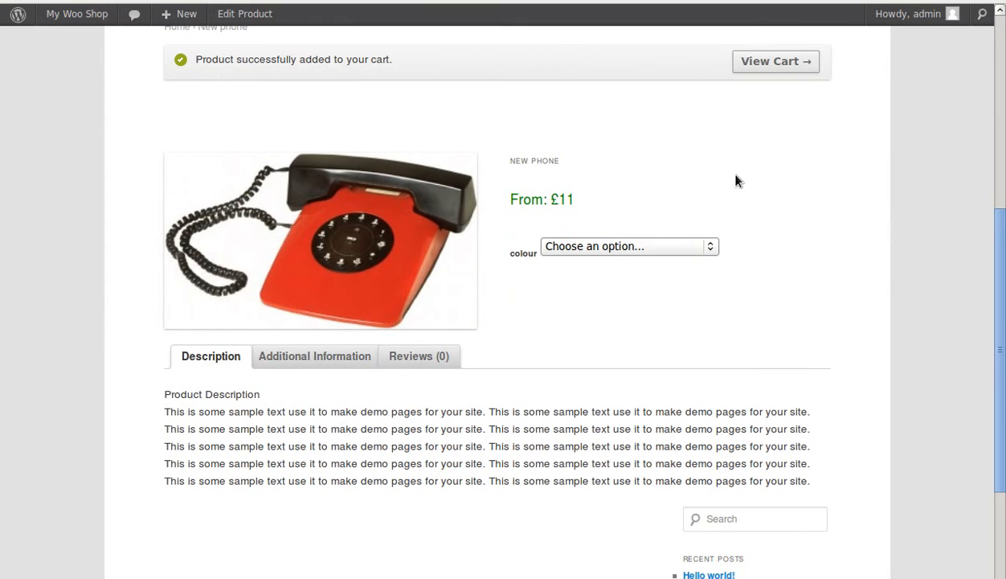
left_click(775, 62)
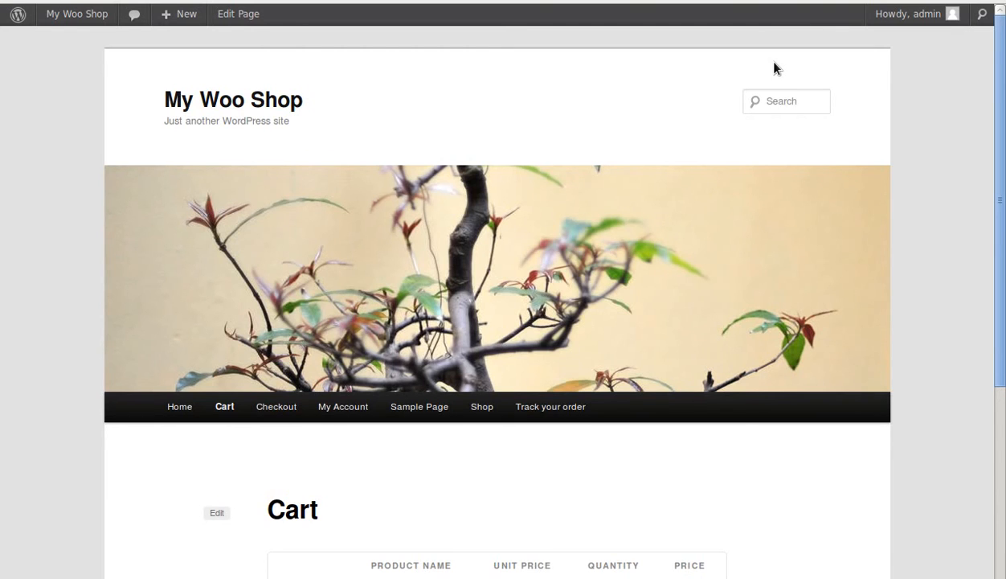
Step: Review the cart's contents and totals, including the VAT charged on the order
scroll(760, 158, "down", 4)
scroll(760, 167, "down", 1)
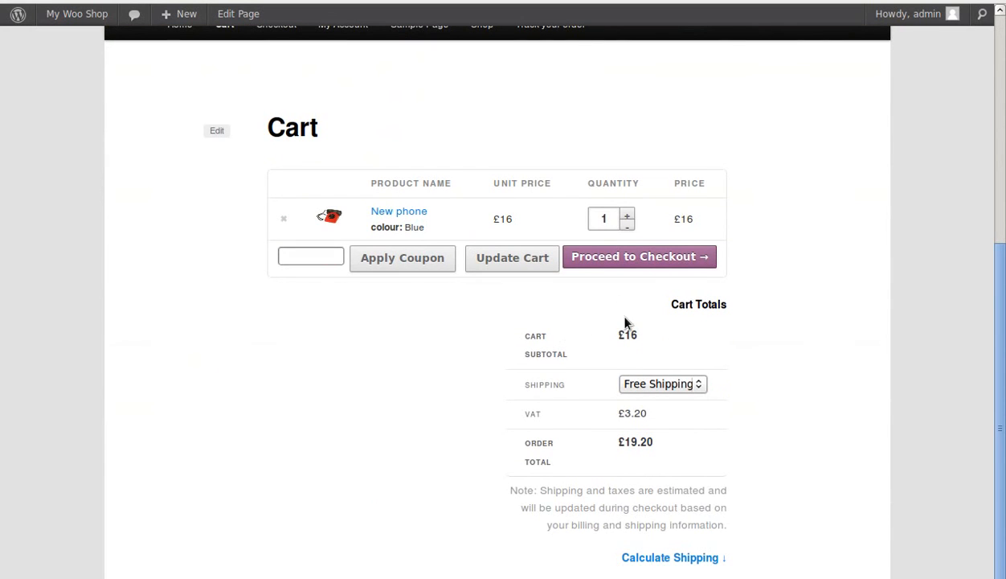
scroll(696, 411, "down", 1)
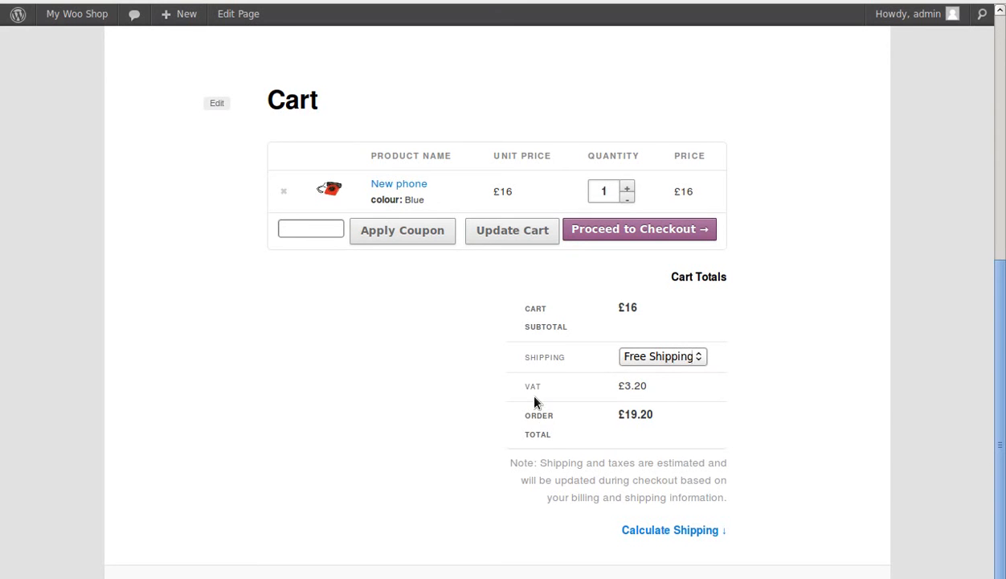
left_click_drag(520, 391, 671, 393)
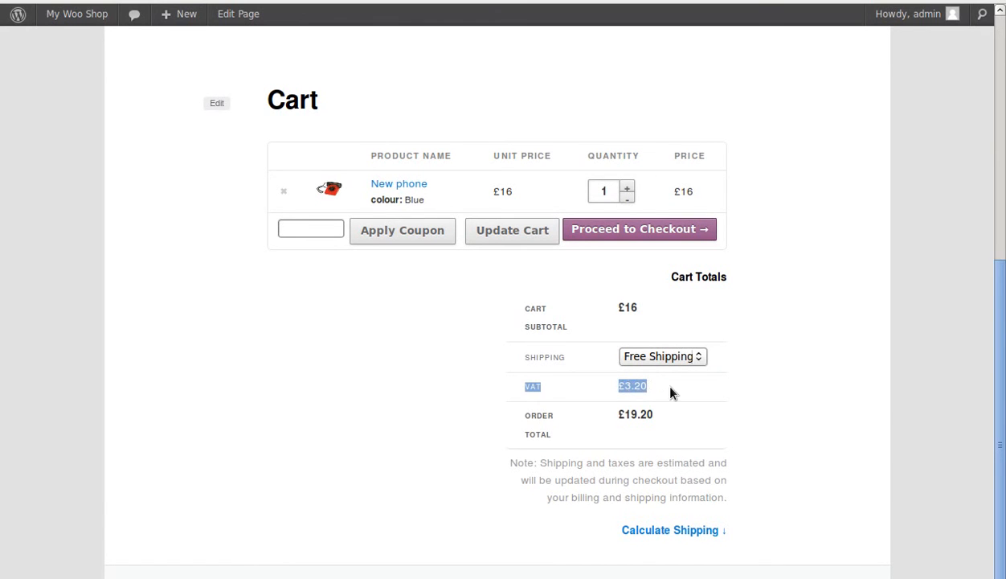
left_click(779, 364)
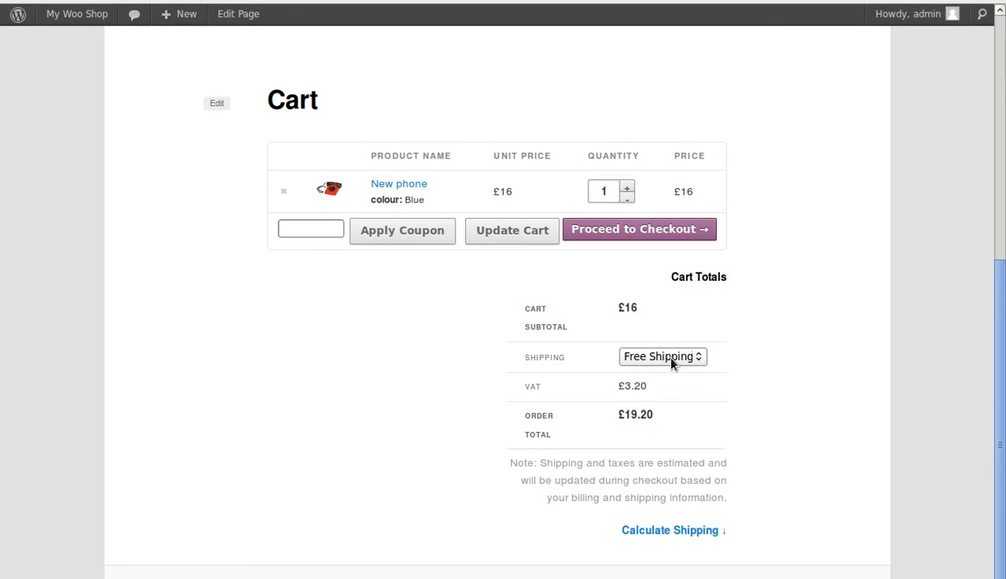
Step: Try Gift wrap as the cart's shipping method and return the selection to Free Shipping
left_click(672, 360)
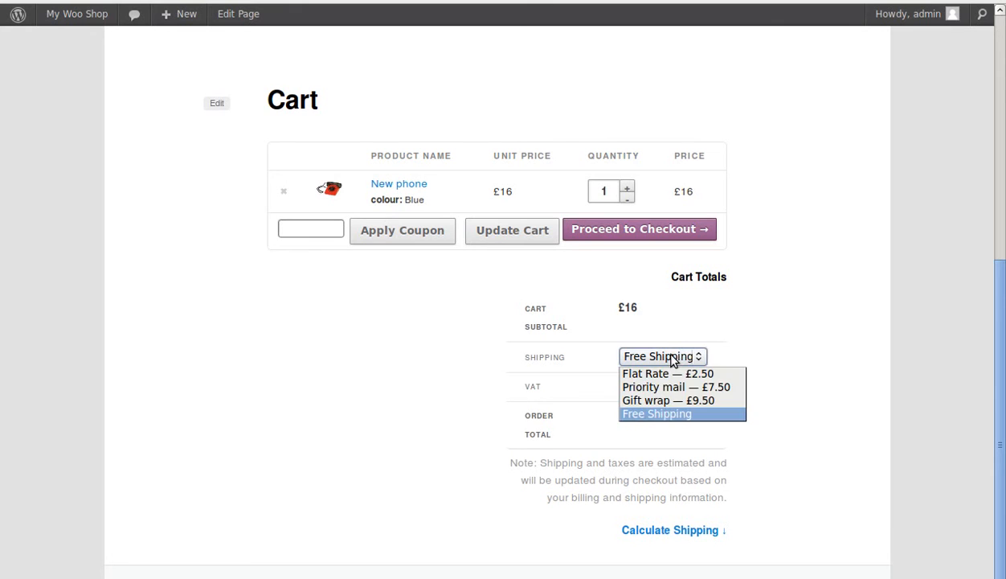
left_click(654, 406)
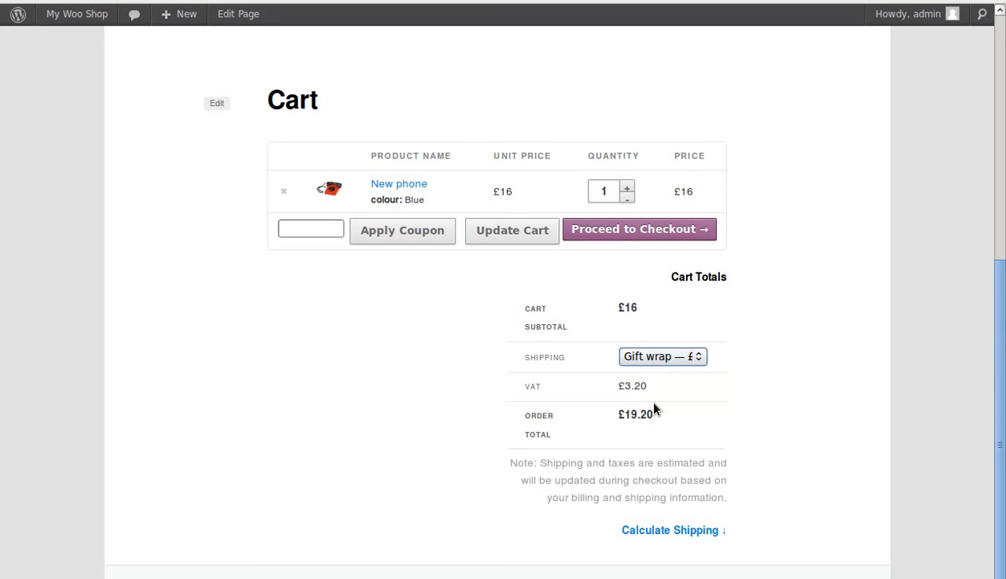
left_click(696, 356)
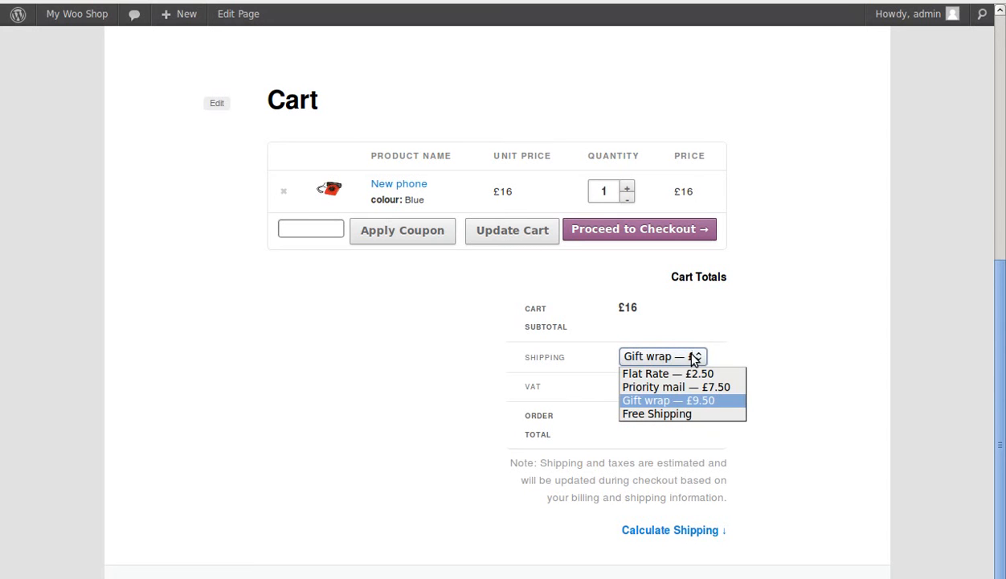
left_click(679, 414)
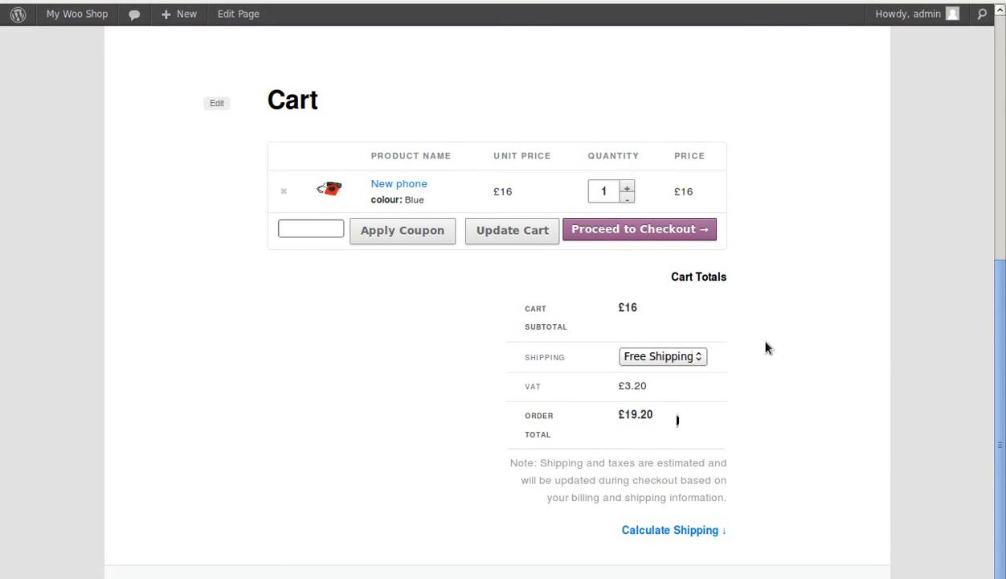
Step: Proceed to checkout and review the billing form, order summary and payment options without placing the order
left_click(668, 232)
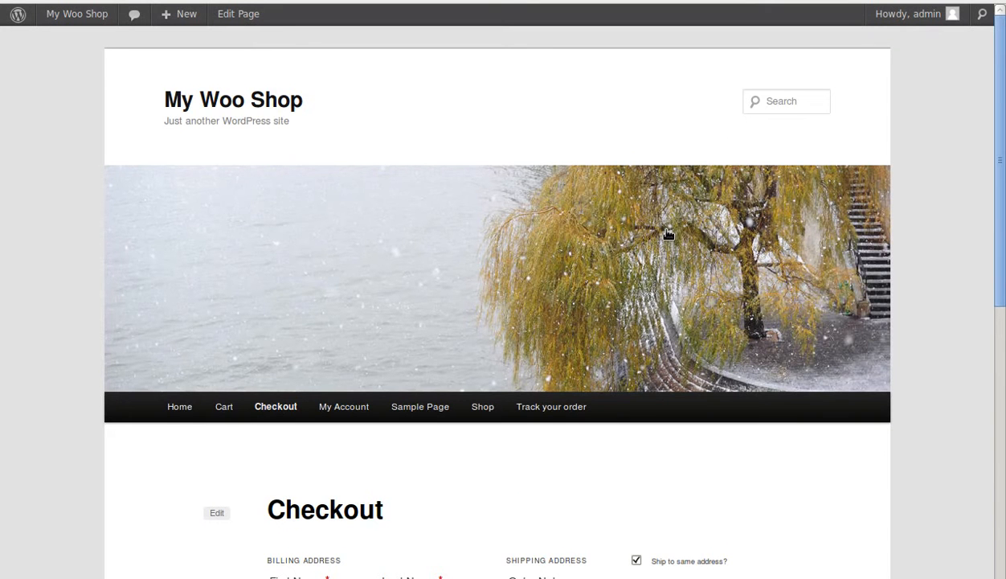
scroll(845, 357, "down", 6)
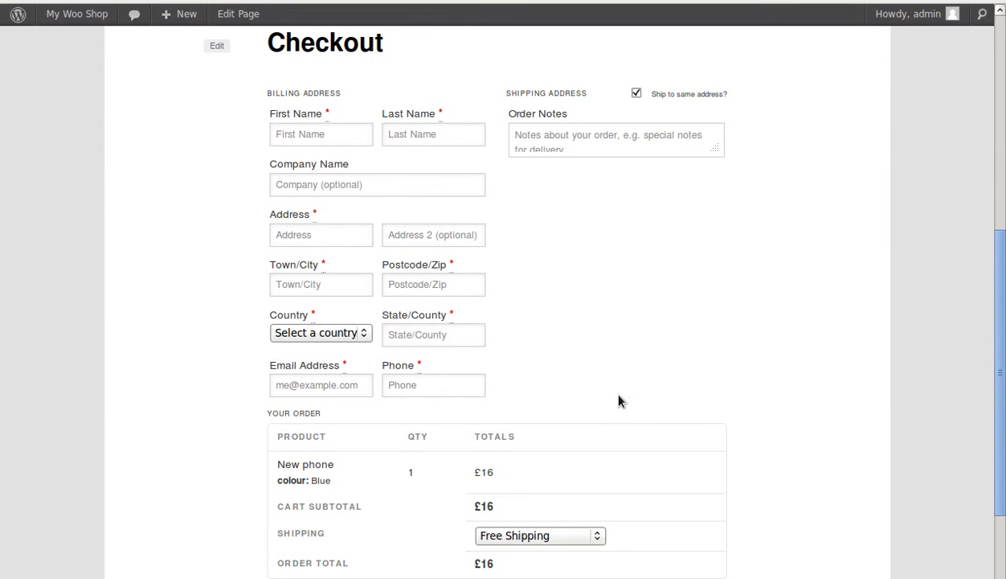
scroll(619, 399, "down", 4)
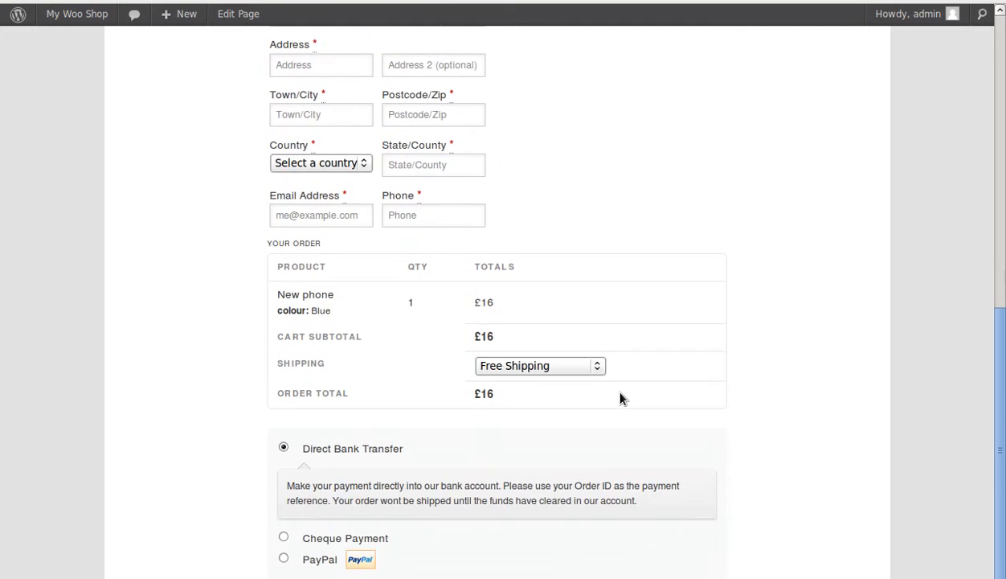
scroll(616, 351, "down", 2)
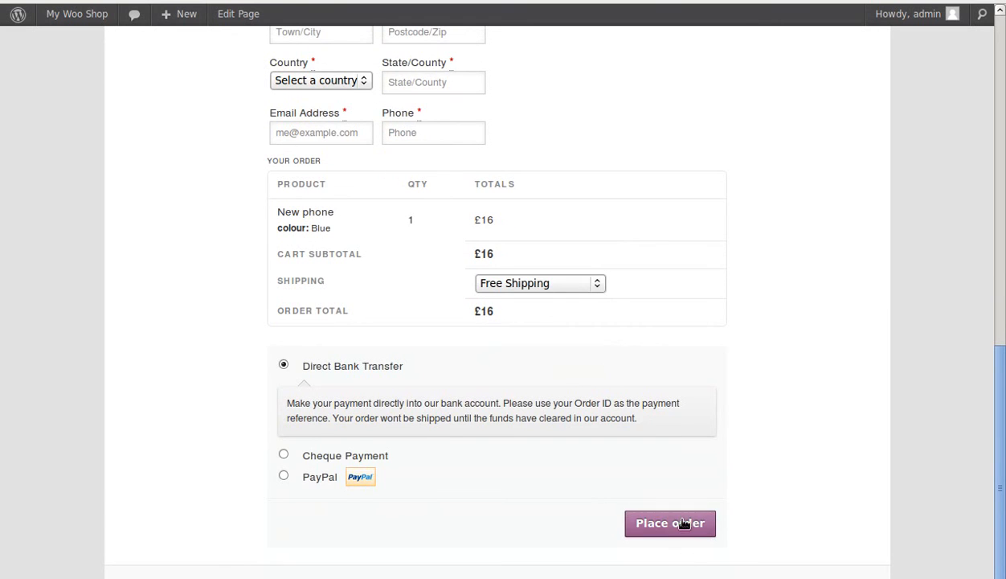
scroll(818, 464, "up", 10)
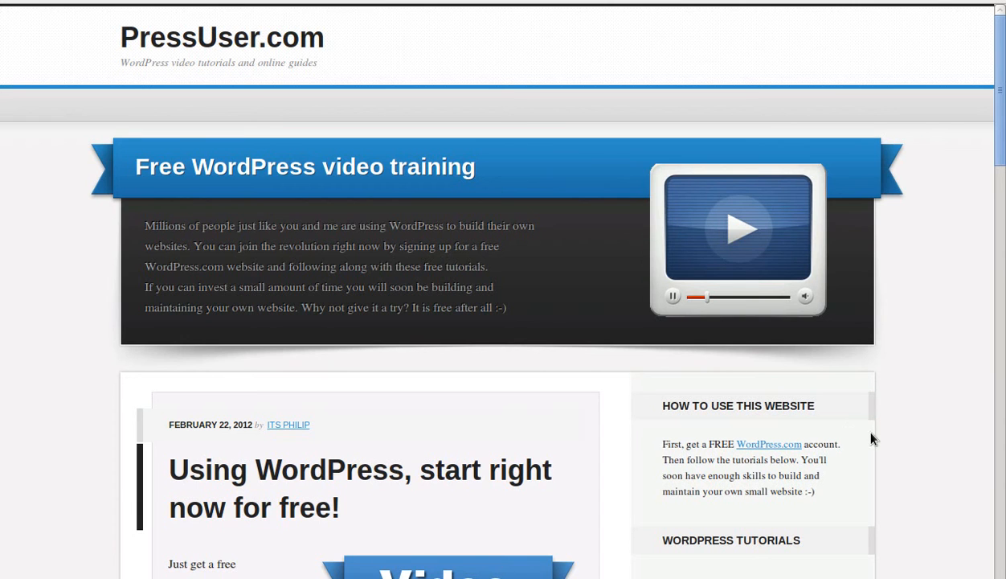
scroll(726, 480, "down", 7)
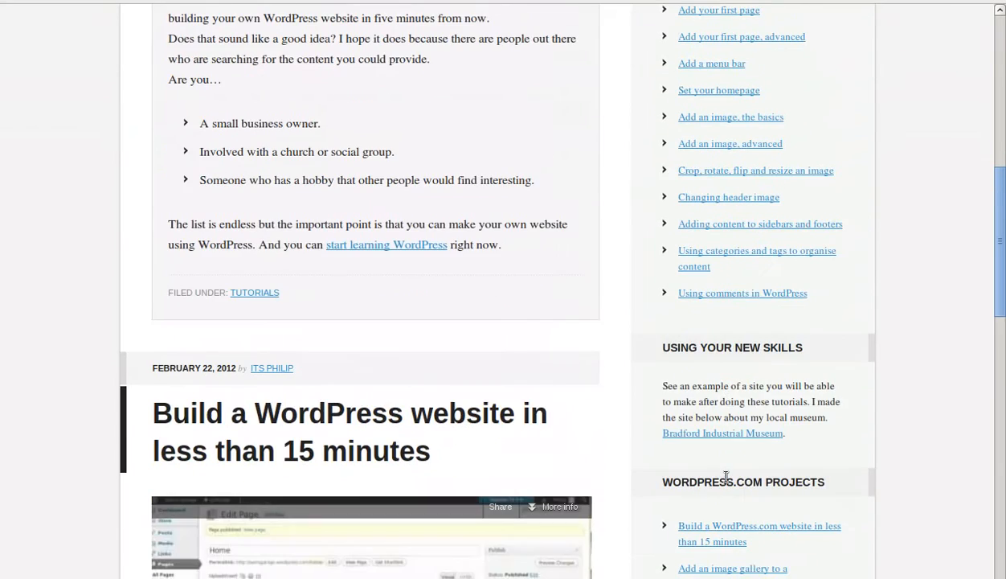
scroll(726, 478, "up", 8)
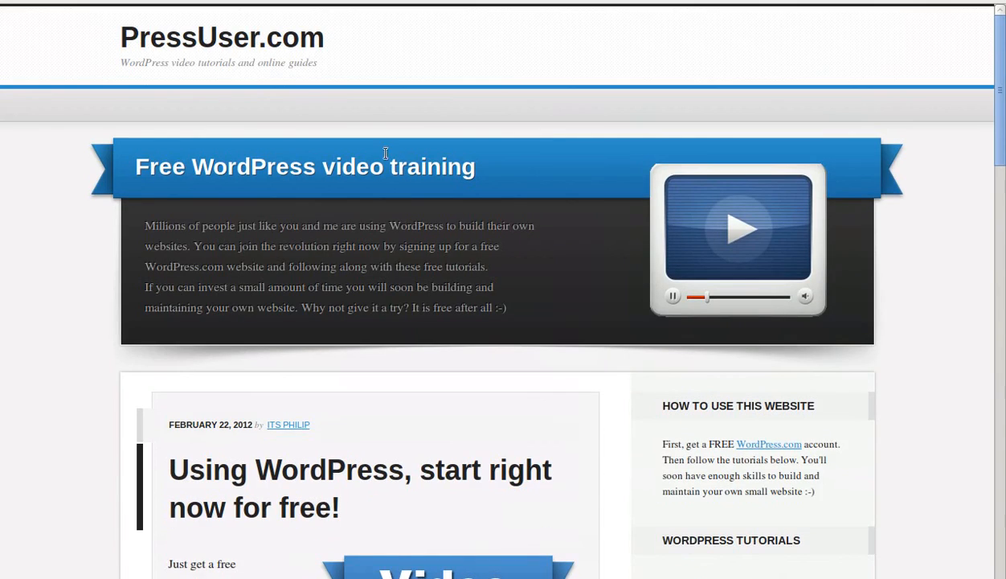